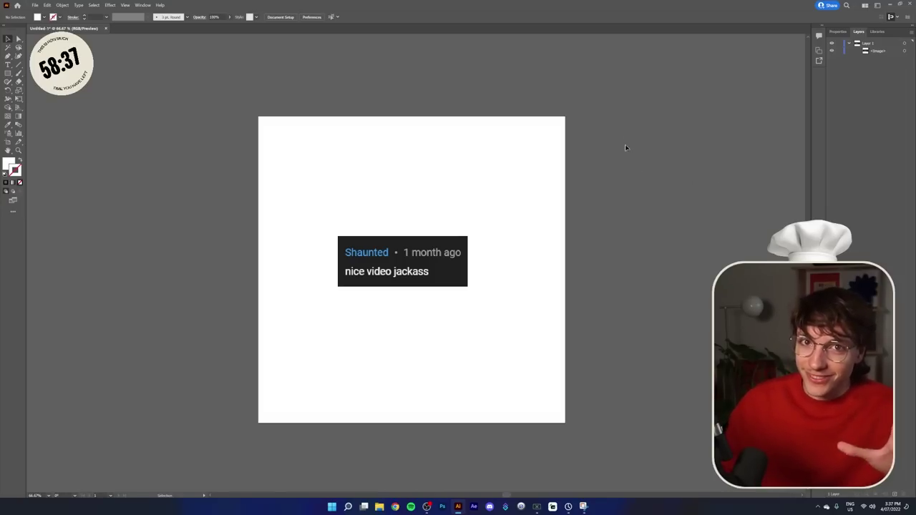
- Move the comment screenshot off the artboard so that the white canvas is empty
scroll(576, 245, "down", 1)
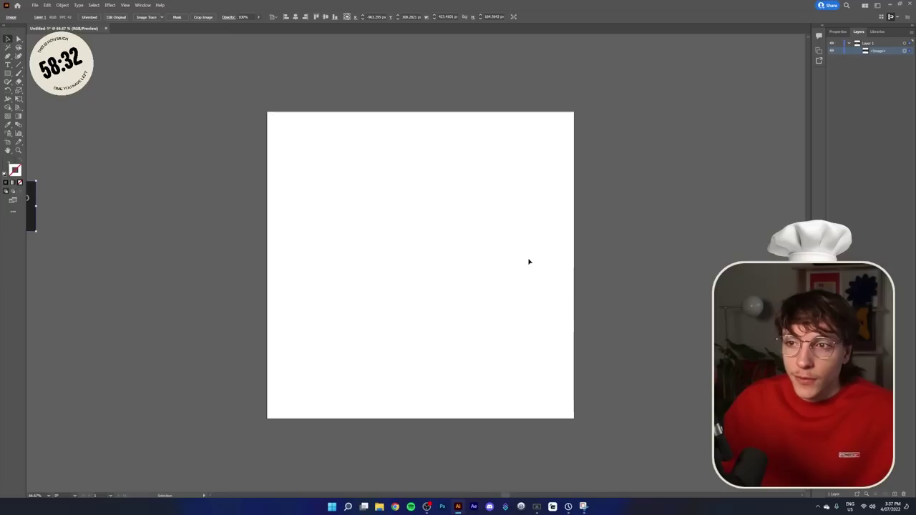
scroll(527, 259, "down", 3)
left_click_drag(308, 239, 222, 226)
left_click(525, 263)
scroll(524, 263, "up", 3)
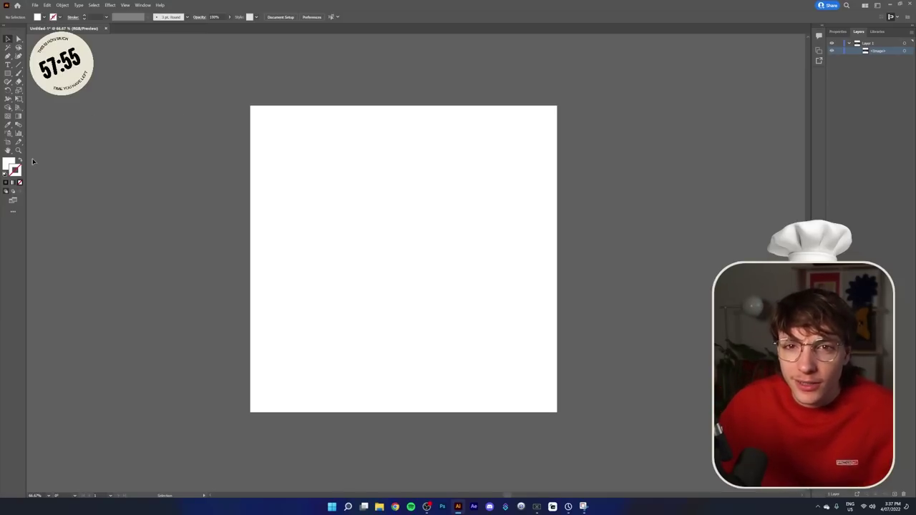
- Add the point text "Shaunted" in the upper-left area of the artboard
left_click(19, 159)
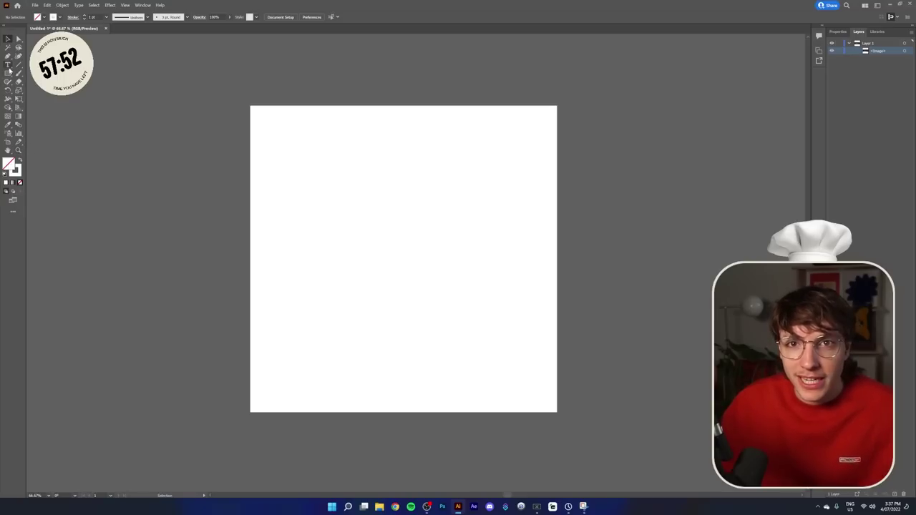
key("t")
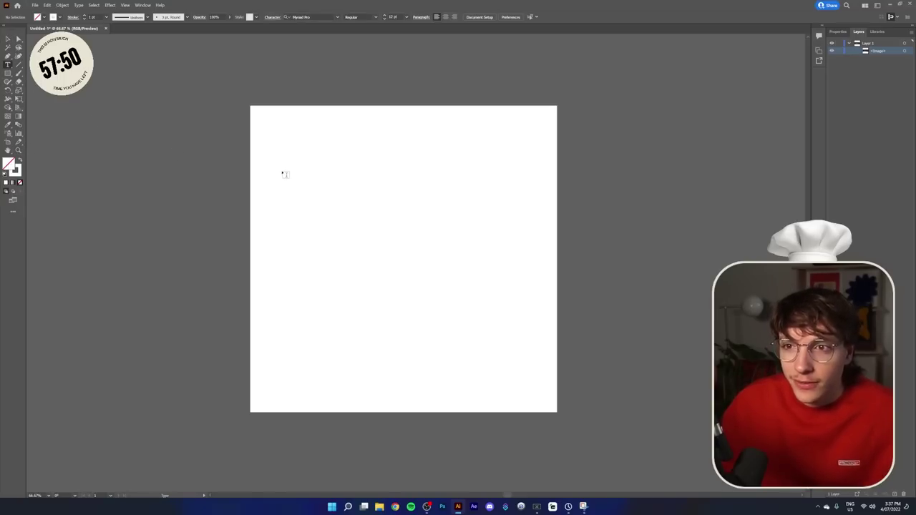
left_click(284, 174)
type("Shaunted")
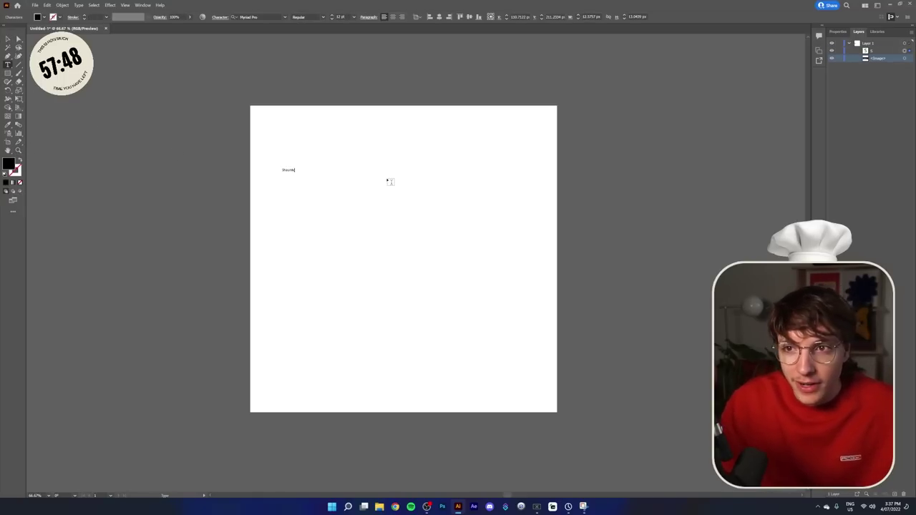
- Set the font of the "Shaunted" text to Neue Montreal Medium
left_click(837, 32)
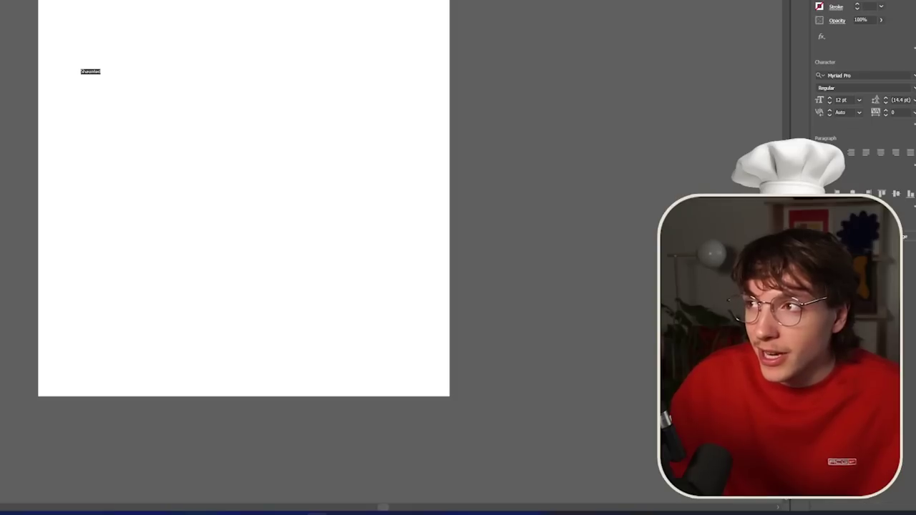
left_click(862, 174)
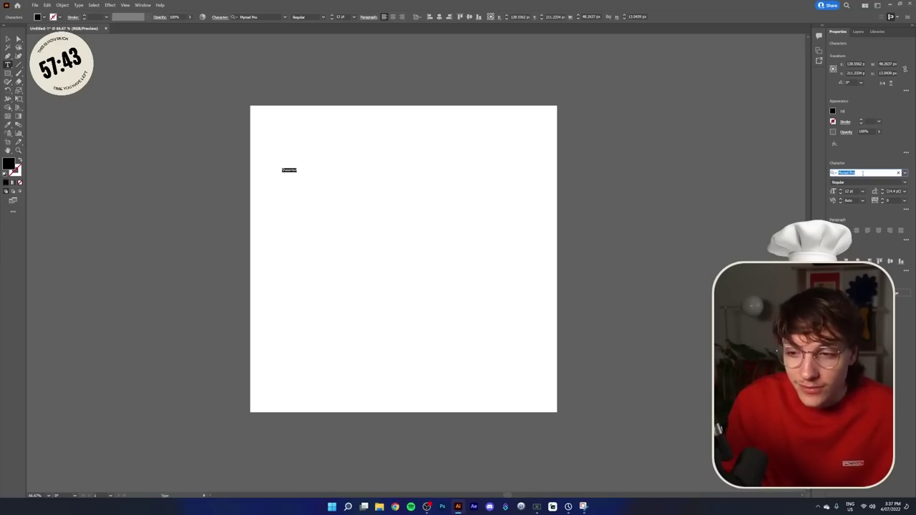
type("neue montreal")
key("Down")
key("Down")
key("Down")
key("Down")
key("Return")
key("Escape")
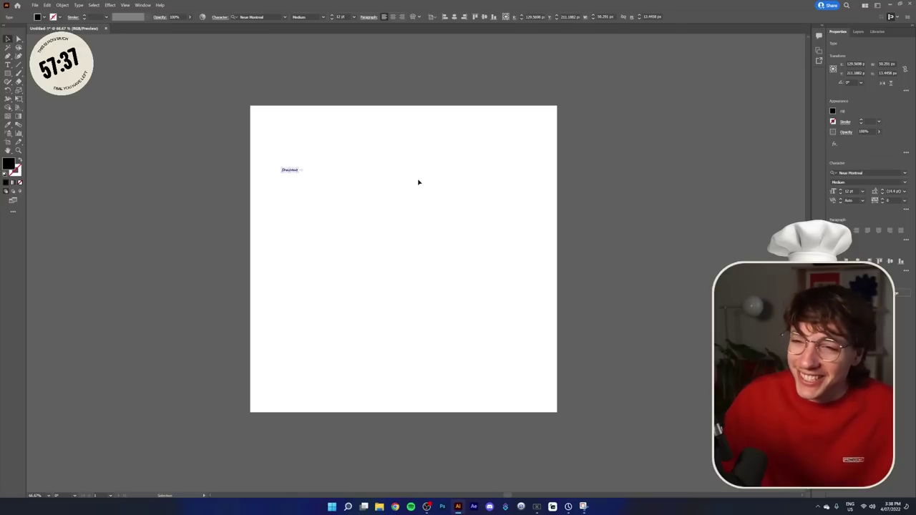
- Scale up the "Shaunted" text to about a third of the artboard's width and place it just above the artboard
left_click_drag(299, 172, 548, 344)
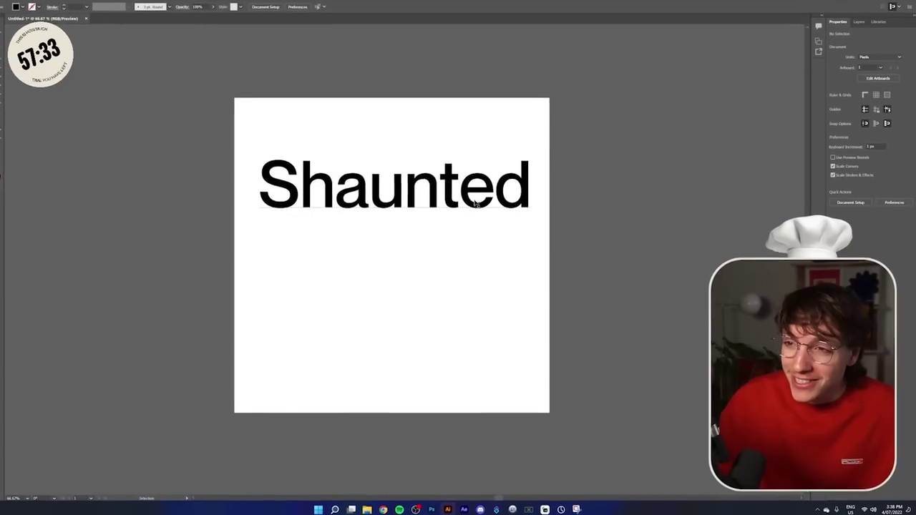
left_click_drag(540, 229, 540, 228)
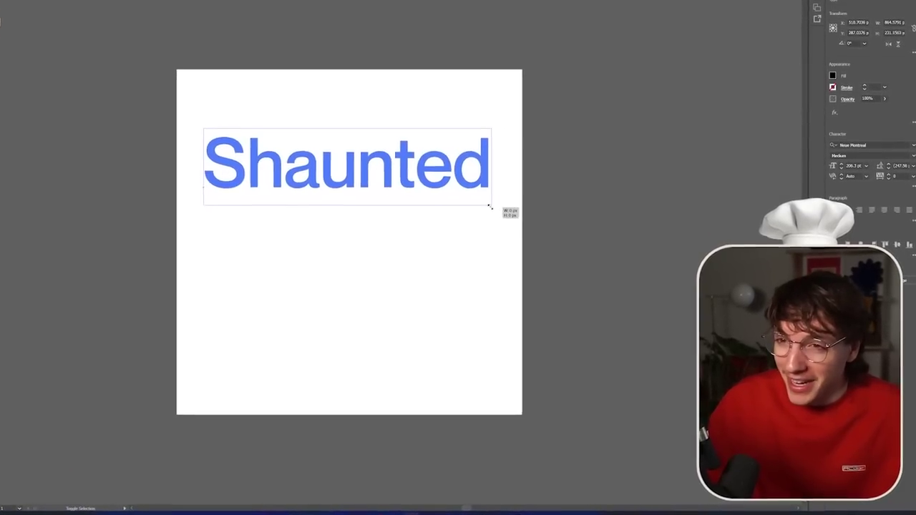
left_click_drag(489, 207, 388, 142)
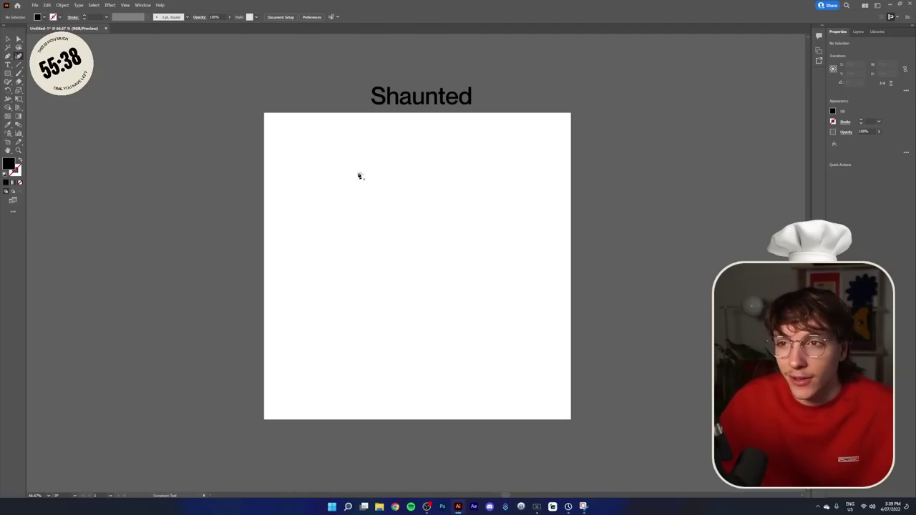
- Draw a blobby black capital S on the artboard's upper left with the Curvature tool
left_click(358, 172)
left_click(297, 195)
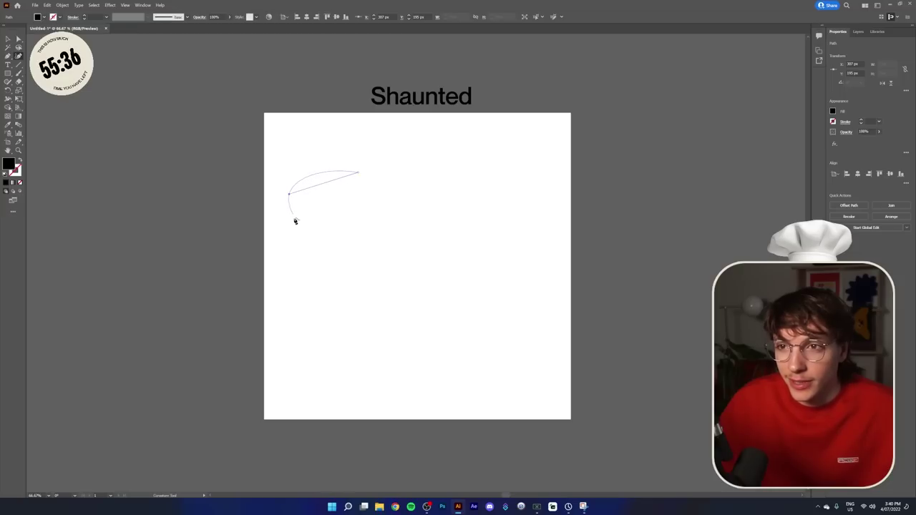
left_click(300, 231)
left_click(335, 232)
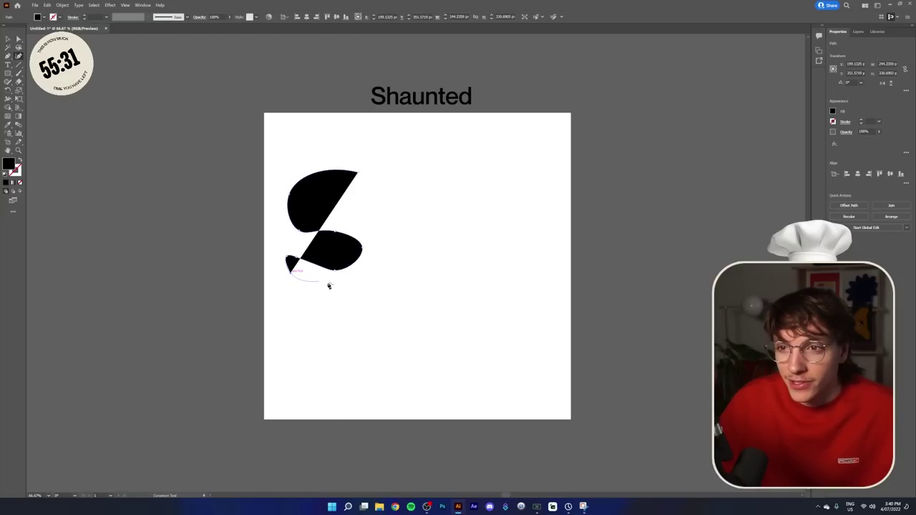
left_click(331, 283)
left_click(367, 272)
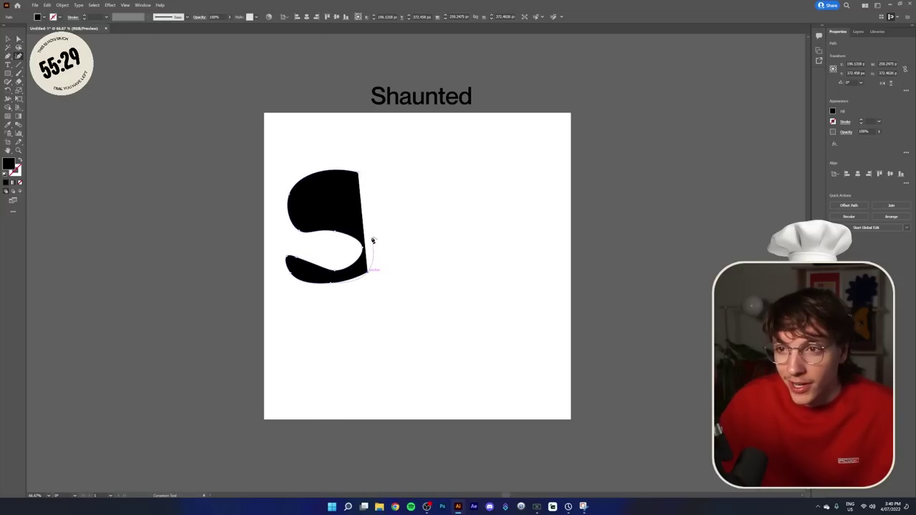
left_click(372, 240)
left_click(310, 218)
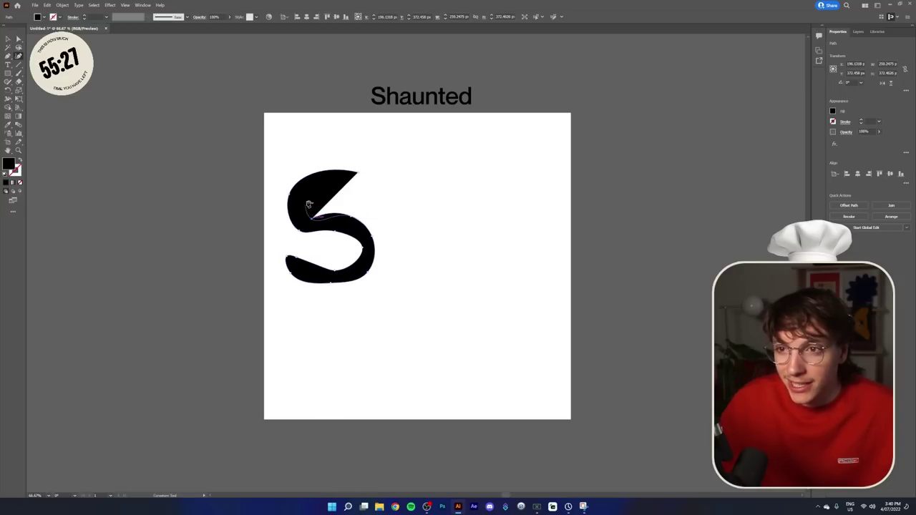
left_click(370, 213)
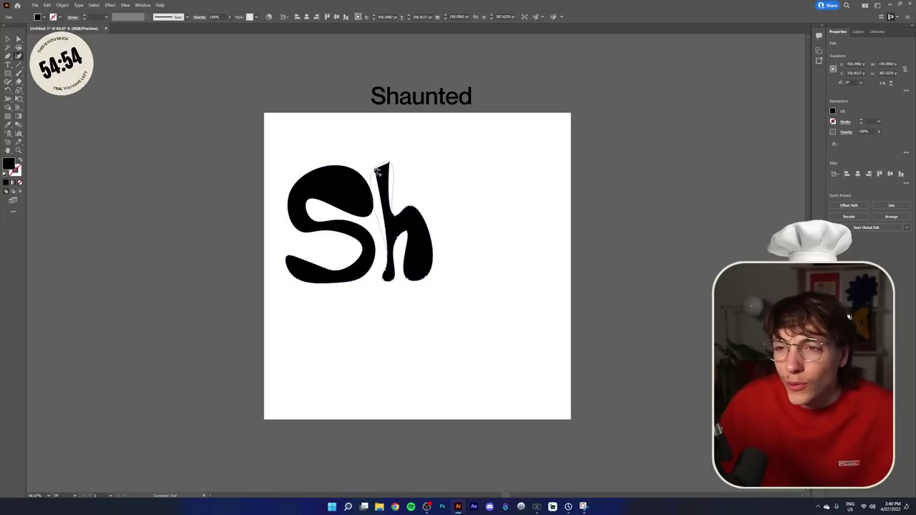
- Round off the stem of the h beside the S with the Curvature tool and stretch its tip slightly upward
left_click(375, 169)
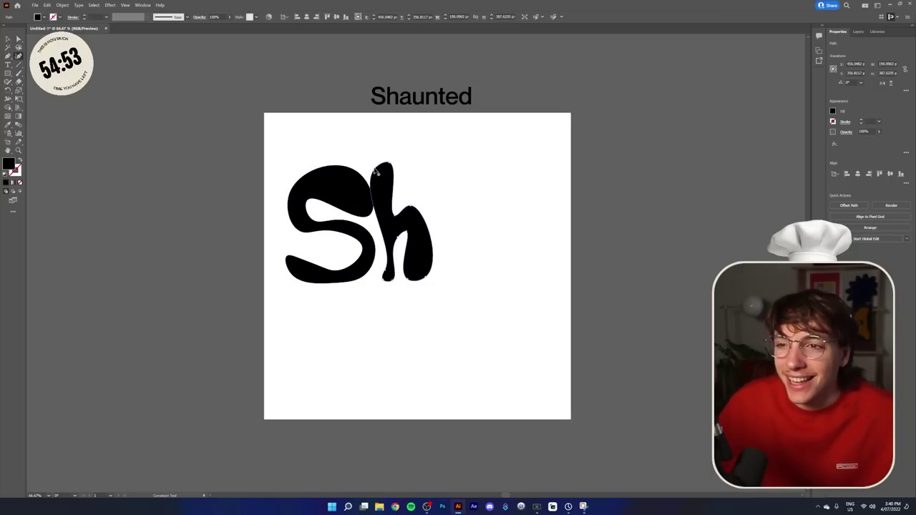
mouse_move(376, 169)
left_mouse_down()
mouse_move(385, 172)
mouse_move(373, 156)
left_mouse_up()
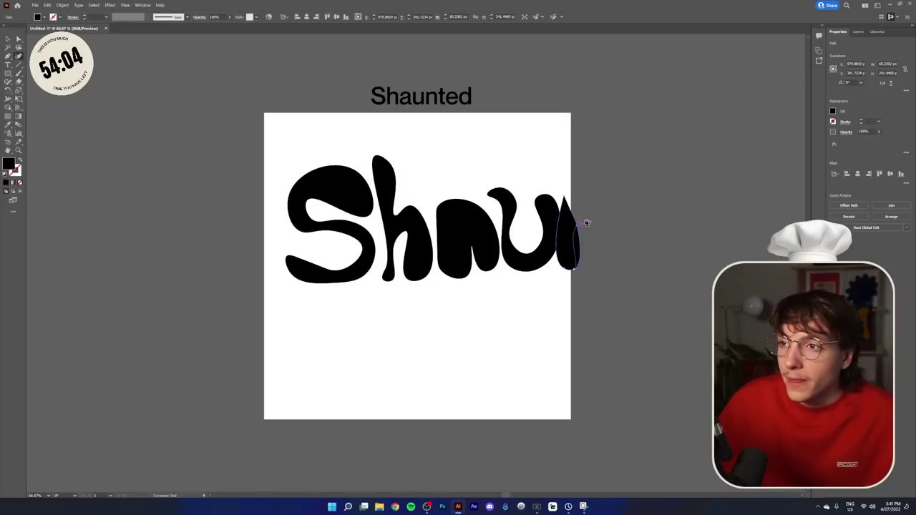
- Complete a blobby lowercase n after the u with the Curvature tool, overlapping the artboard's right edge
left_click(578, 223)
left_click(588, 265)
left_click(601, 267)
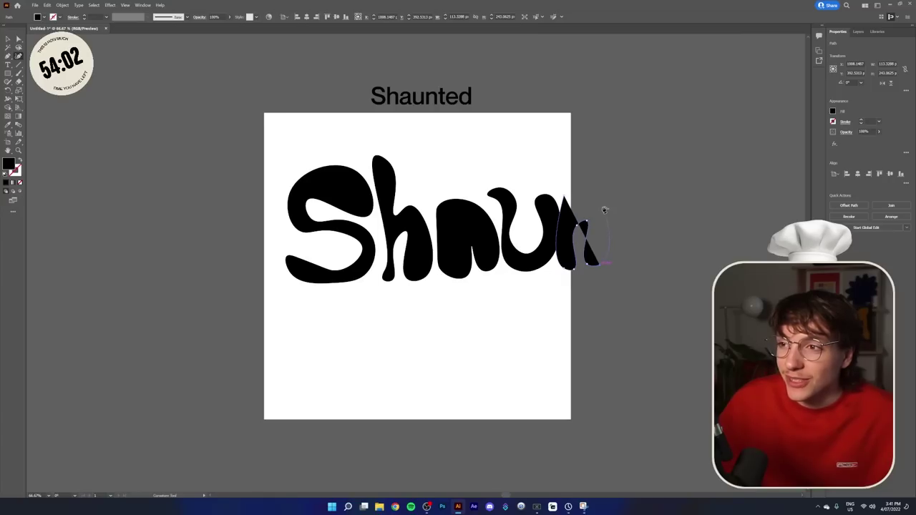
left_click(602, 205)
left_click(574, 209)
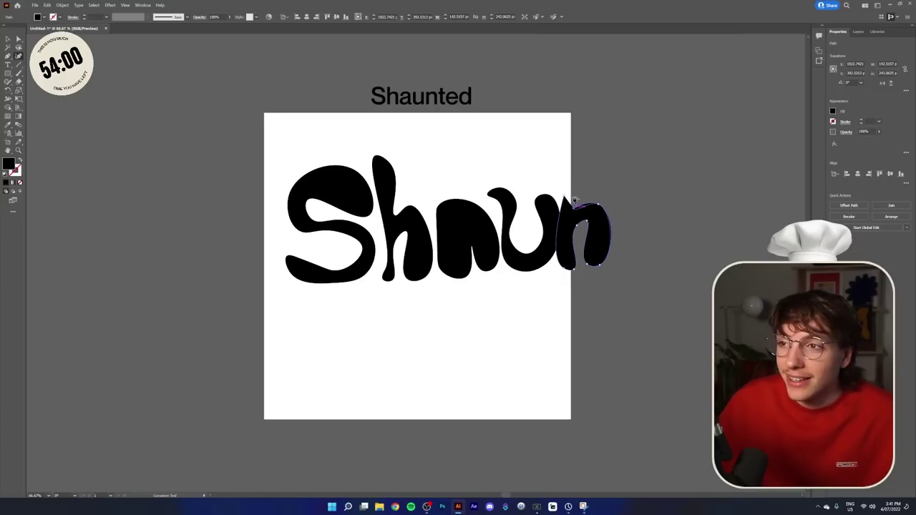
left_click(571, 197)
left_click(564, 196)
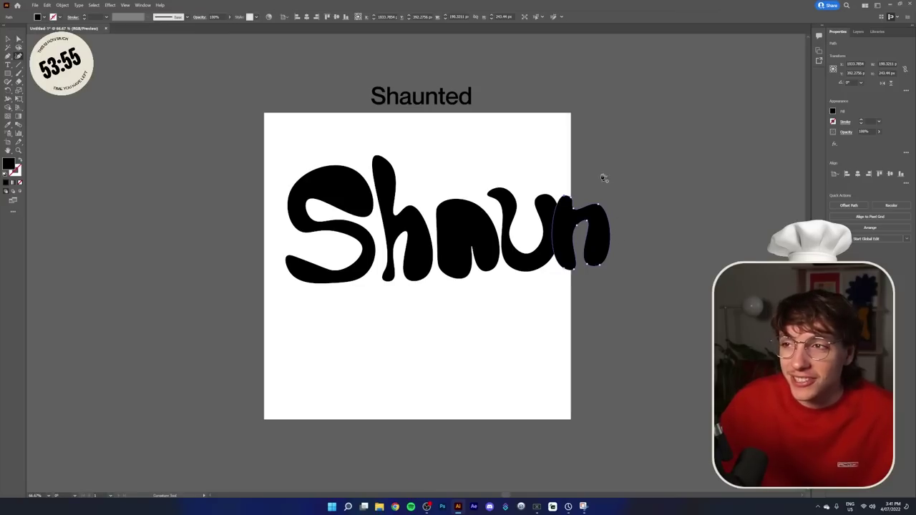
- Draw a blobby lowercase t after the n with the Curvature tool, giving it a crossbar and a rounded top
left_click(583, 177)
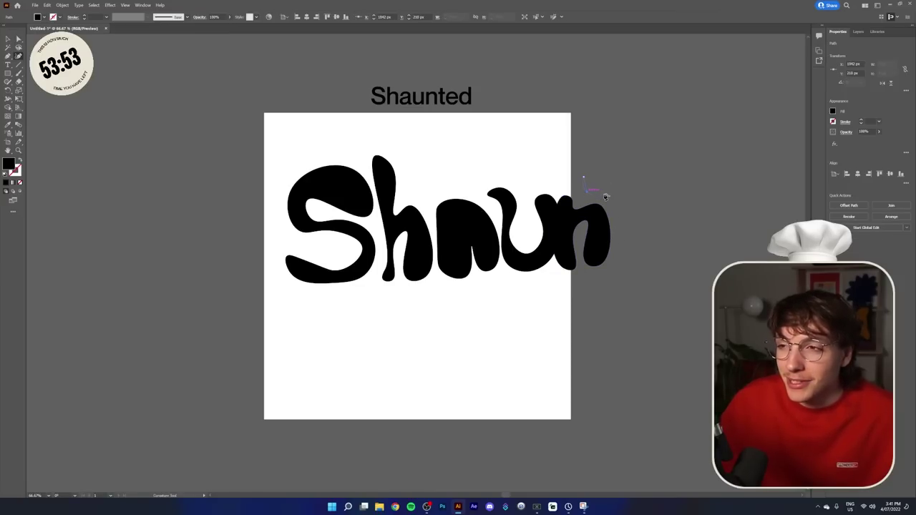
left_click(619, 267)
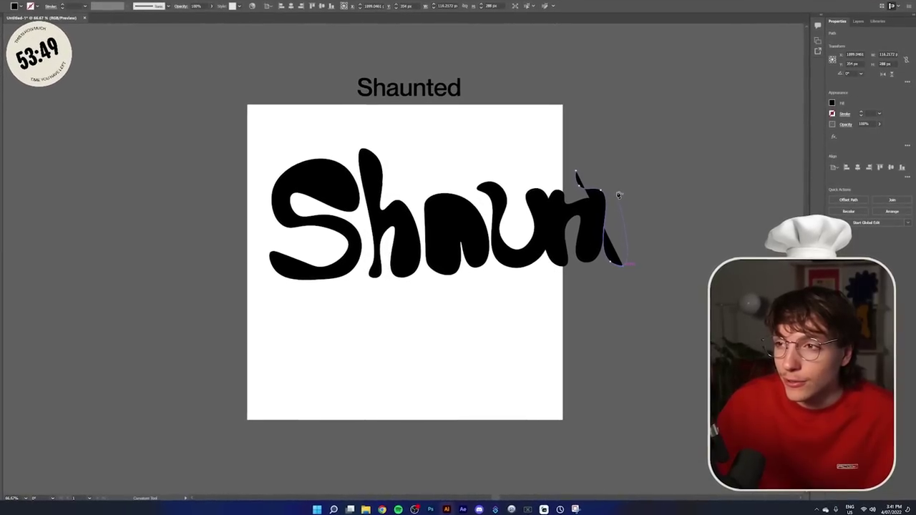
left_click(636, 176)
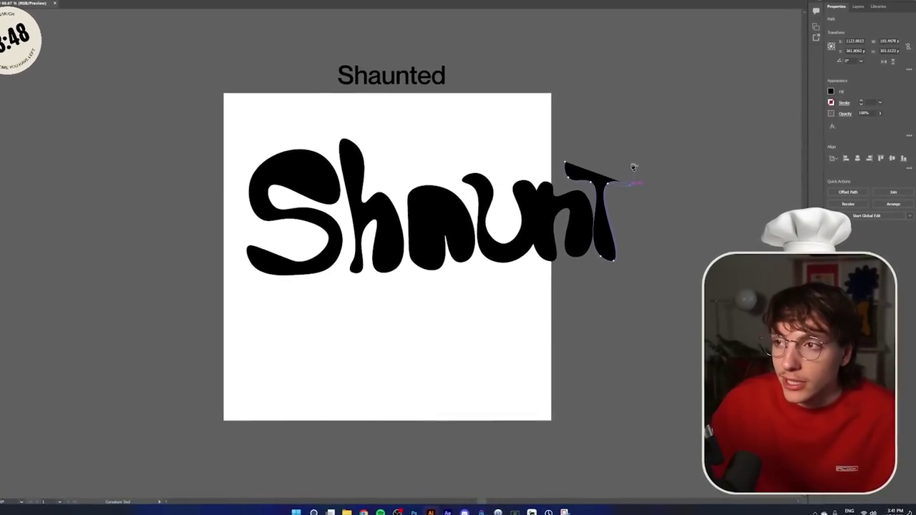
left_click(592, 148)
mouse_move(582, 147)
left_mouse_down()
mouse_move(581, 130)
mouse_move(569, 147)
left_mouse_up()
left_click(569, 134)
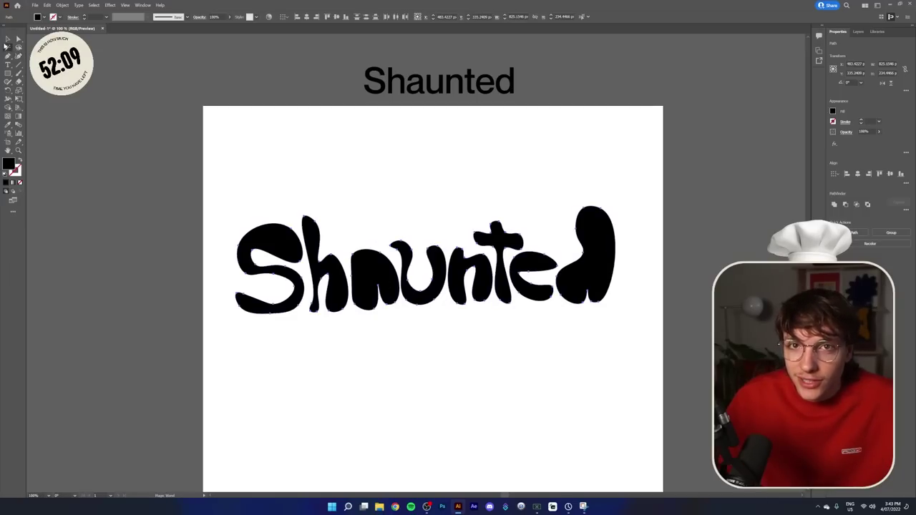
key("ctrl+a")
left_click(402, 383)
scroll(421, 367, "down", 2)
scroll(421, 367, "up", 2)
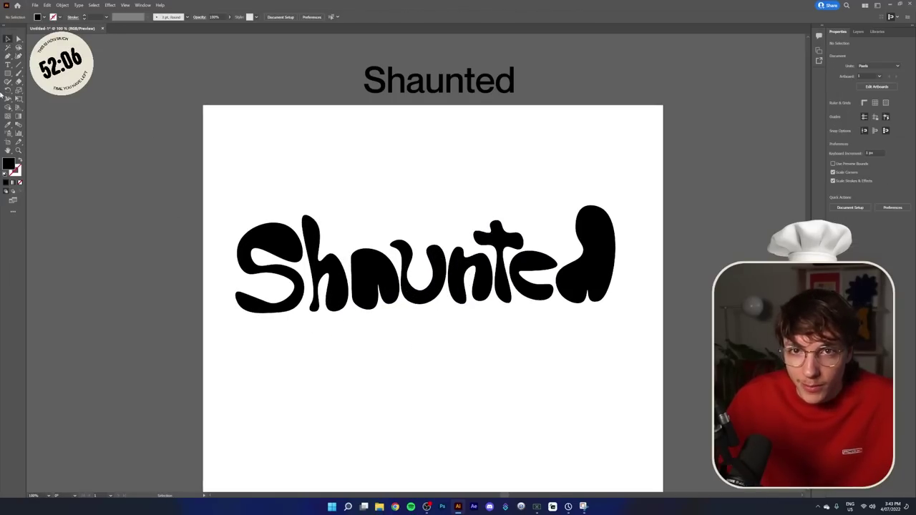
- Try the Bloat tool on the S to push its inner curves and thin its middle stroke, undoing unwanted distortions
left_click(8, 99)
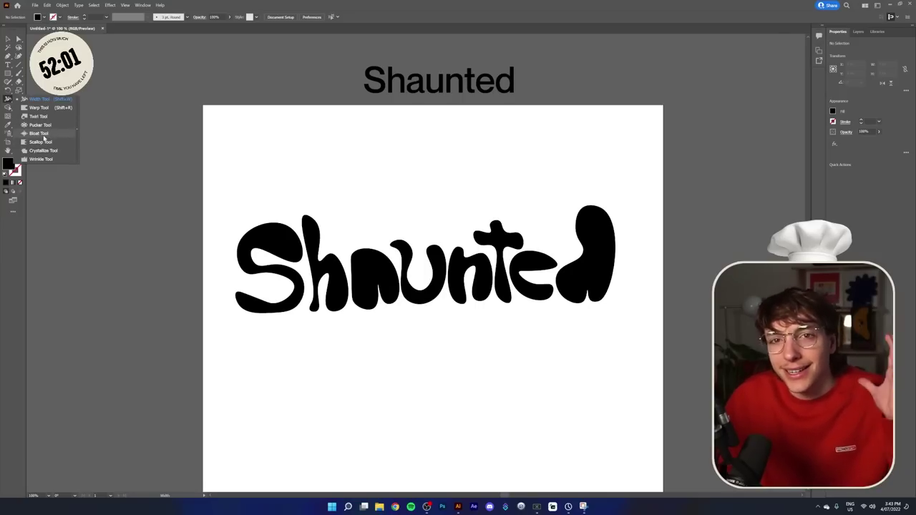
left_click(42, 135)
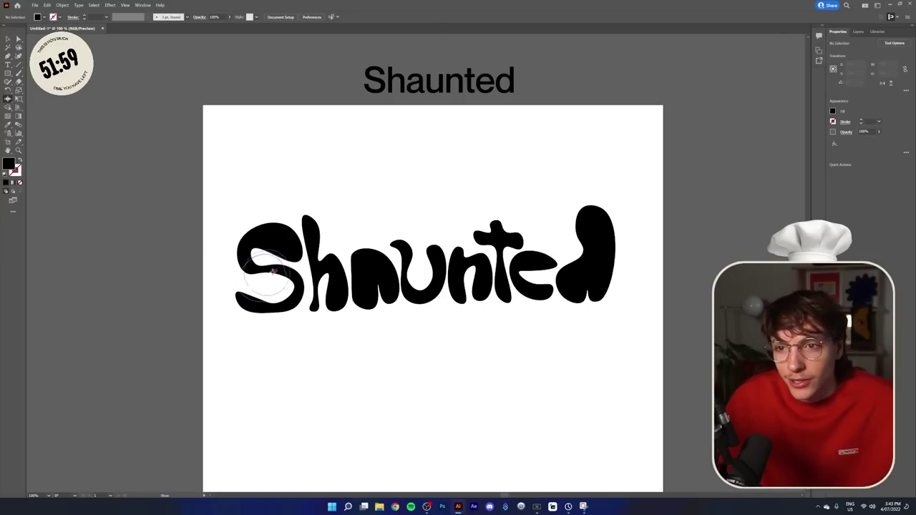
left_click_drag(262, 274, 290, 304)
key("ctrl+z")
left_click_drag(272, 251, 278, 260)
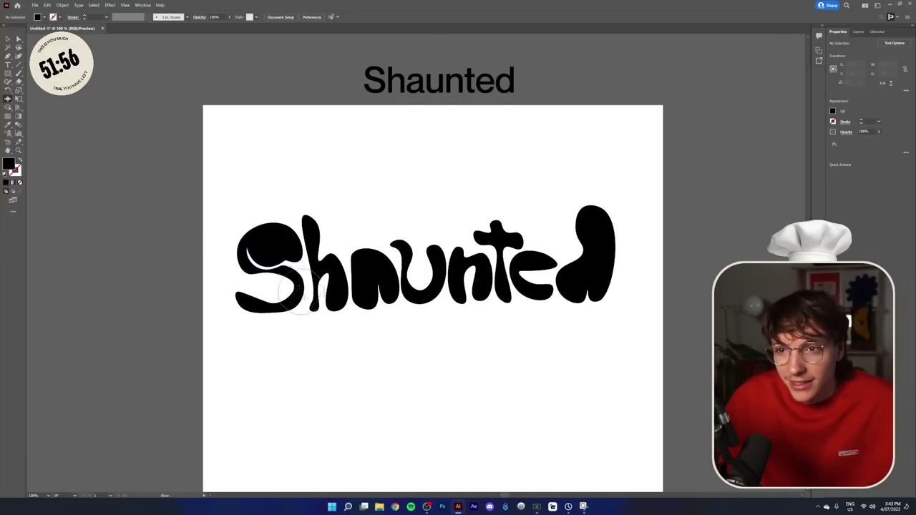
left_click(275, 301)
key("ctrl+z")
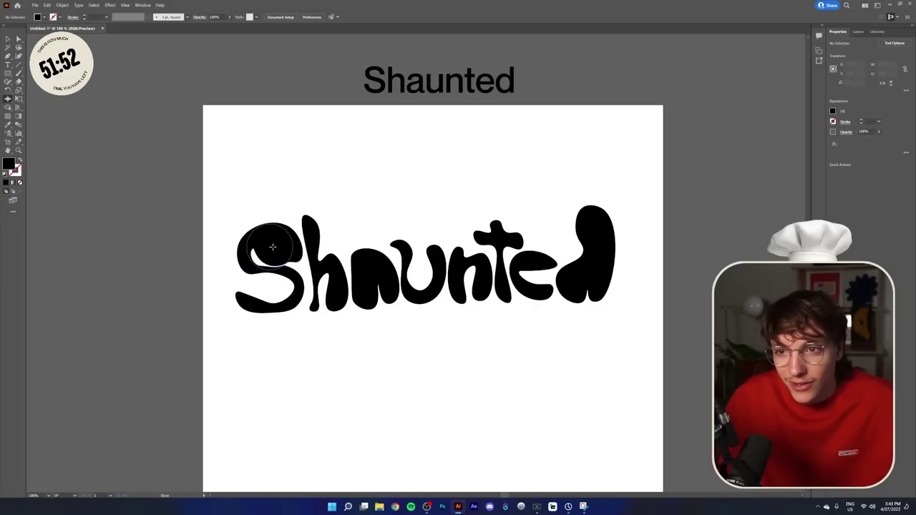
- Swell the inner opening of the u with the Bloat tool to thin its curved base, undoing unwanted attempts
scroll(272, 279, "up", 4)
scroll(362, 279, "down", 6)
scroll(551, 307, "up", 3)
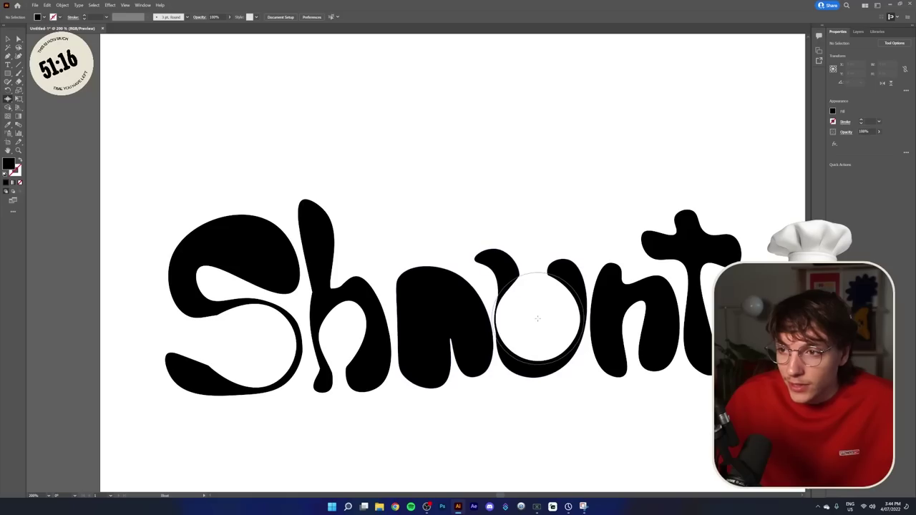
key("ctrl+z")
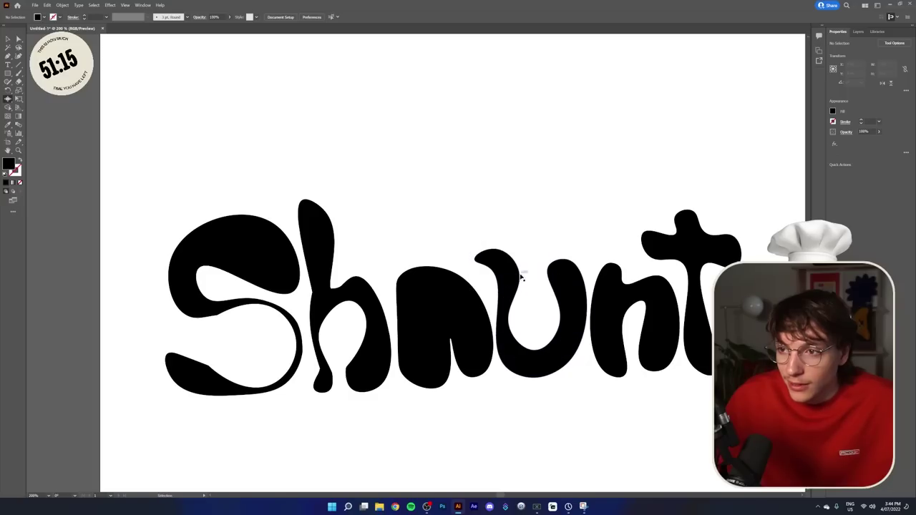
left_click(521, 274)
key("ctrl+z")
left_click(532, 315)
key("ctrl+z")
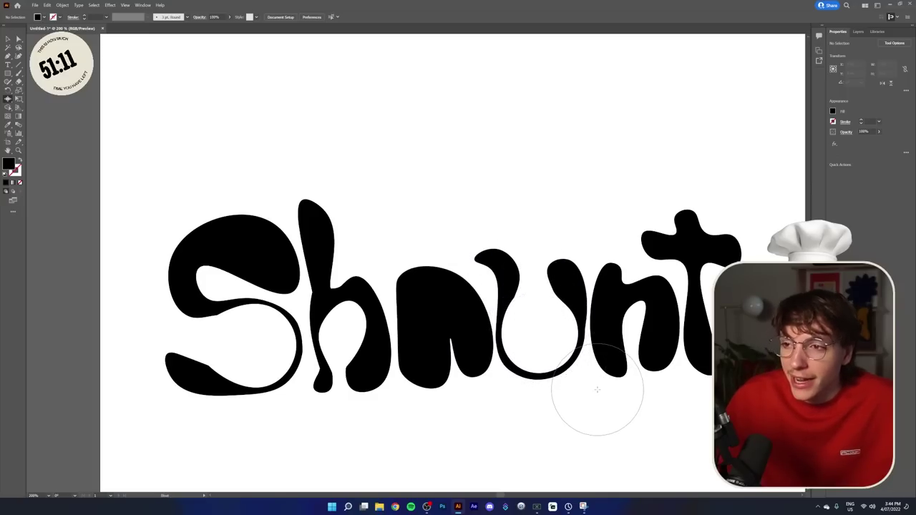
scroll(626, 390, "down", 5)
scroll(648, 390, "up", 5)
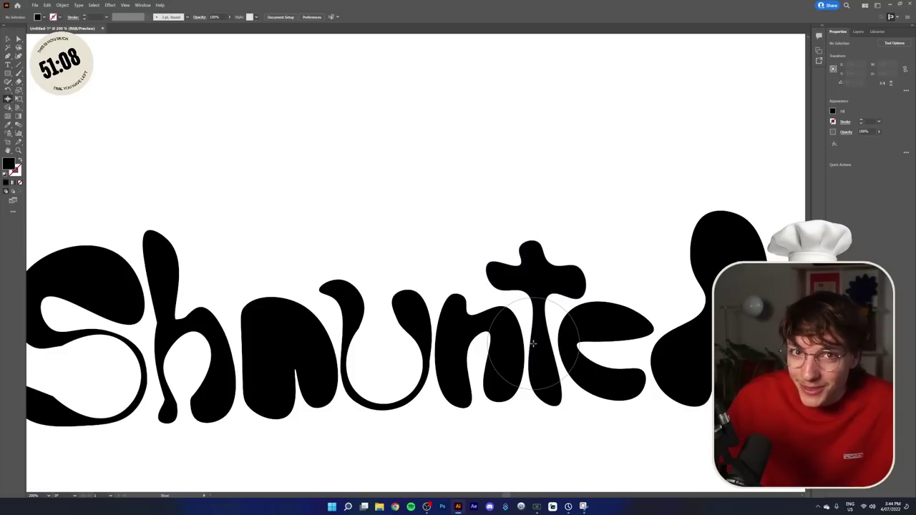
scroll(337, 414, "up", 2)
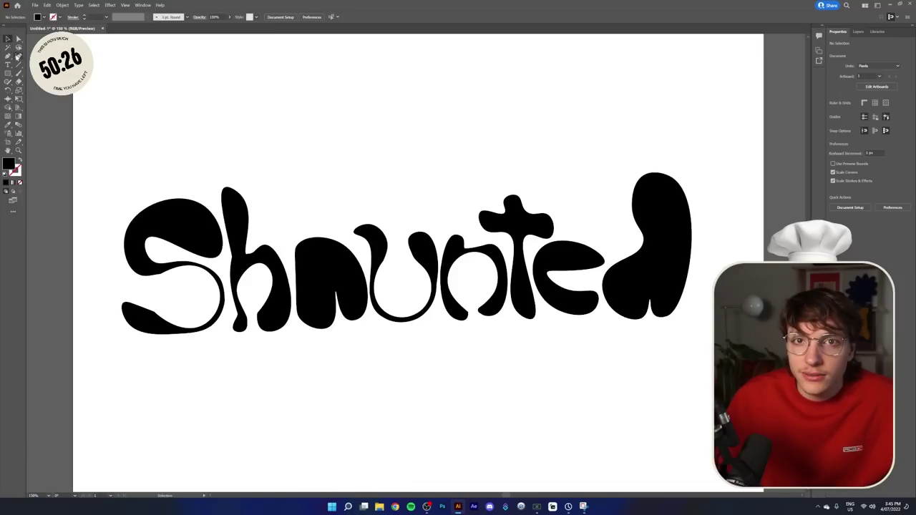
- Draw a closed teardrop-shaped counter inside the left part of the a with the Curvature tool
left_click(18, 55)
left_click(317, 255)
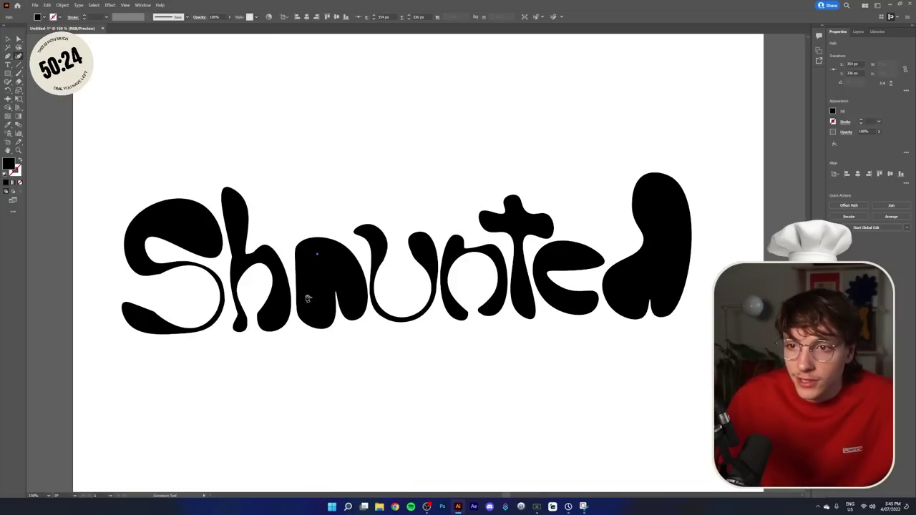
left_click(307, 284)
left_click(309, 314)
left_click(323, 317)
left_click(329, 270)
left_click(322, 255)
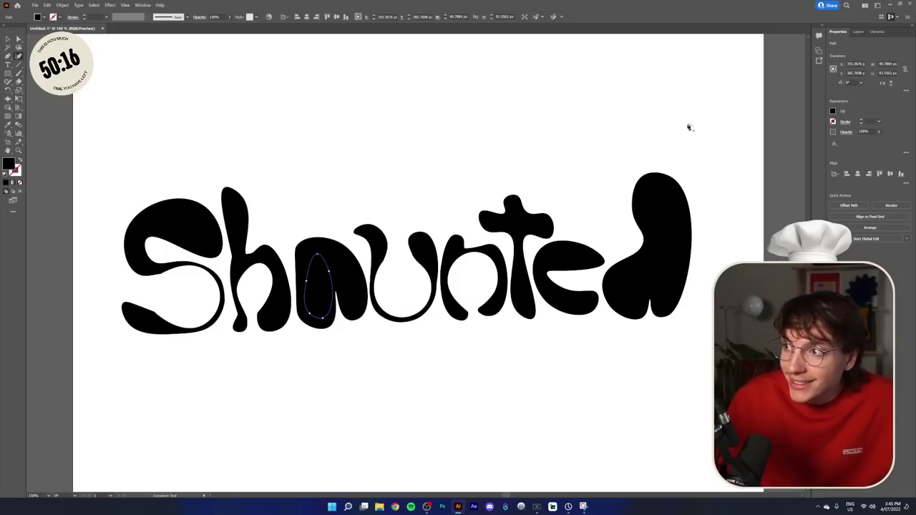
- Fill the counter shape inside the a with white and deselect it
left_click(832, 111)
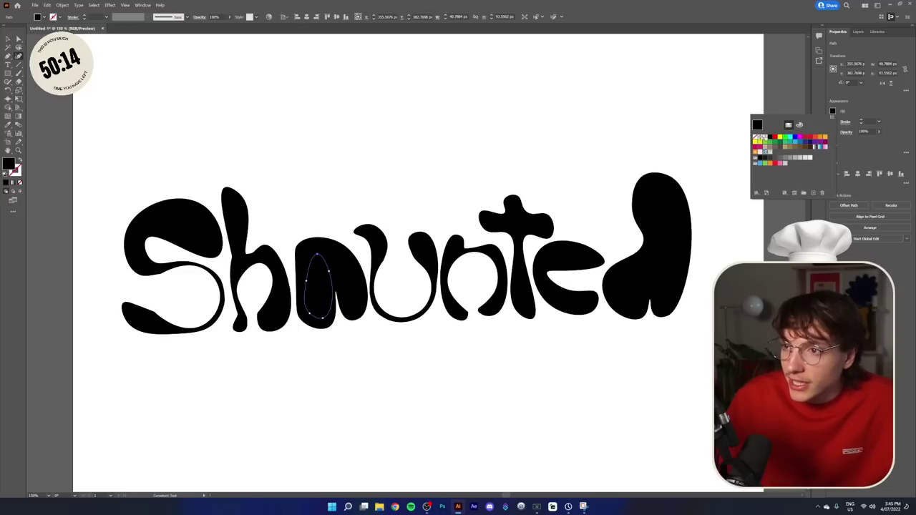
left_click(763, 137)
left_click(8, 39)
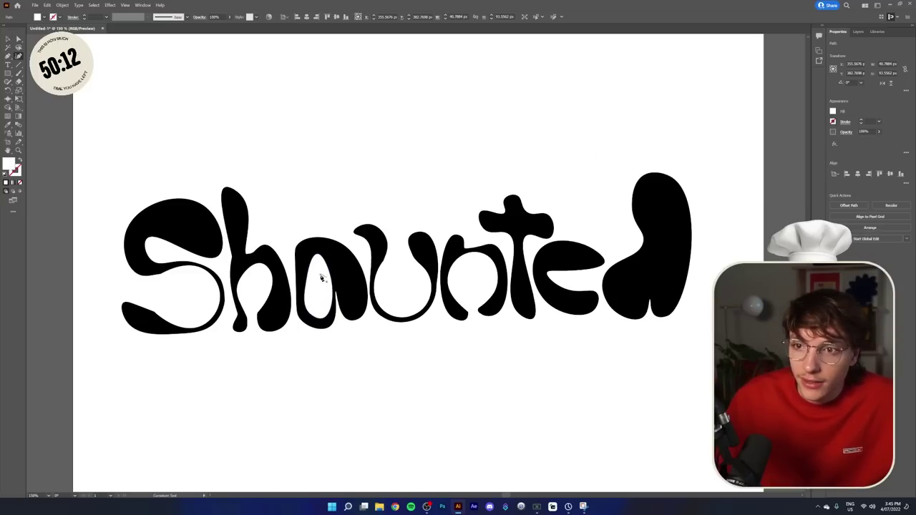
left_click(12, 40)
left_click(350, 219)
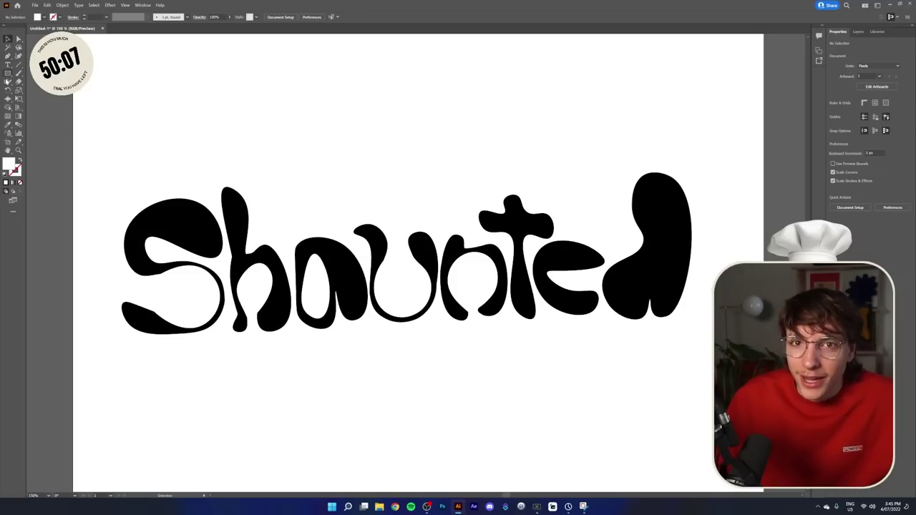
- Draw a white almond-shaped counter in the upper part of the e with the Curvature tool
scroll(604, 242, "up", 2)
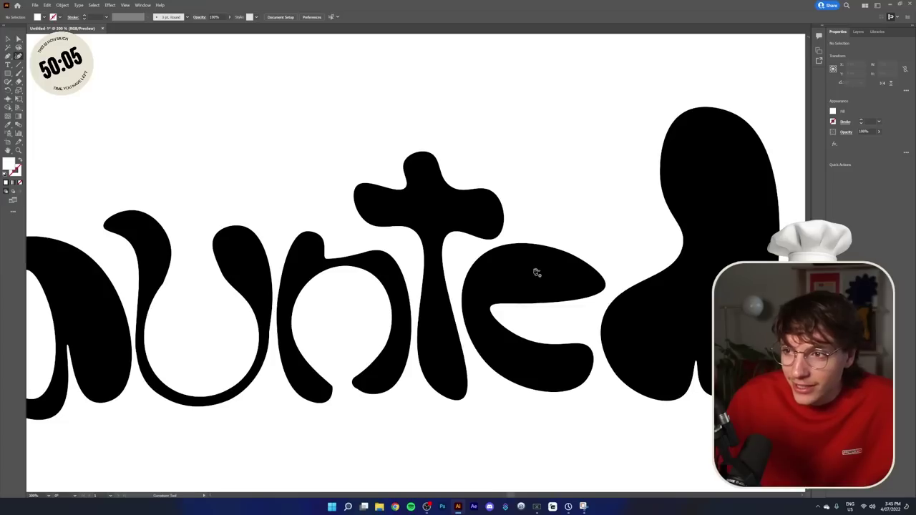
left_click(489, 282)
left_click(528, 258)
left_click(582, 278)
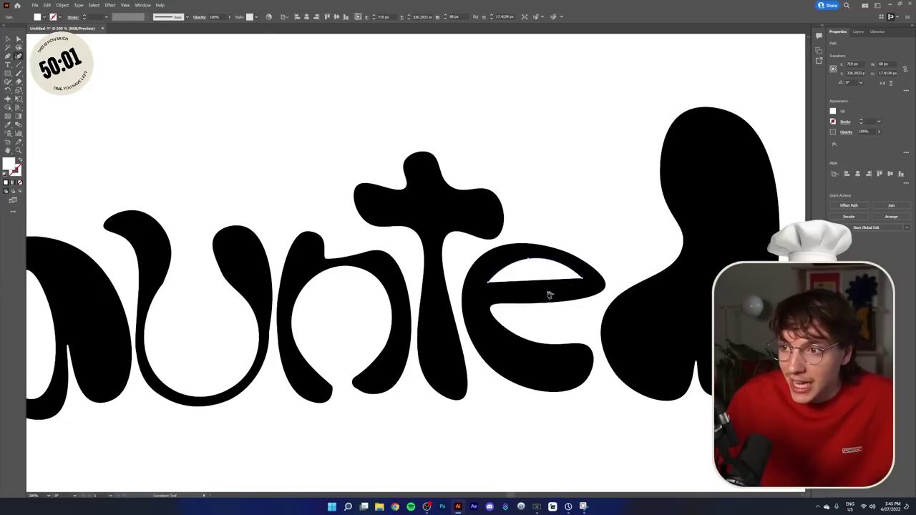
left_click(489, 287)
left_click(491, 287)
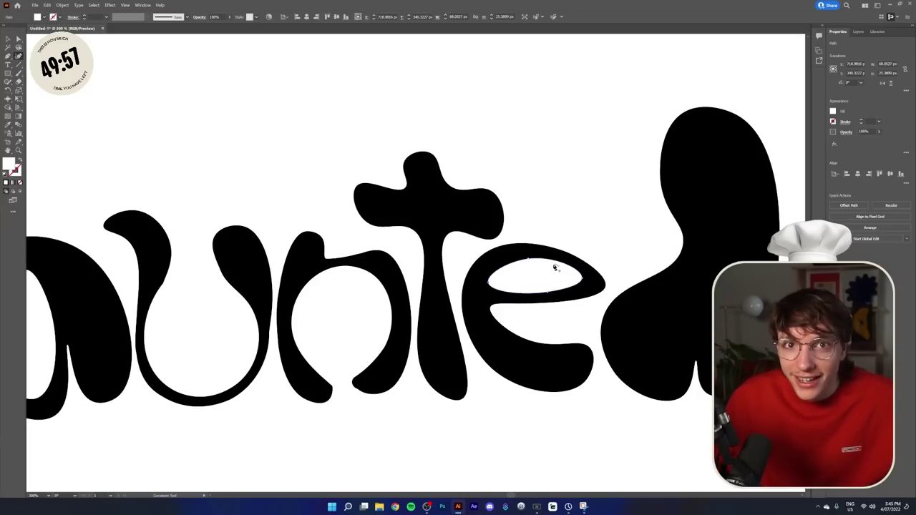
scroll(594, 251, "down", 3)
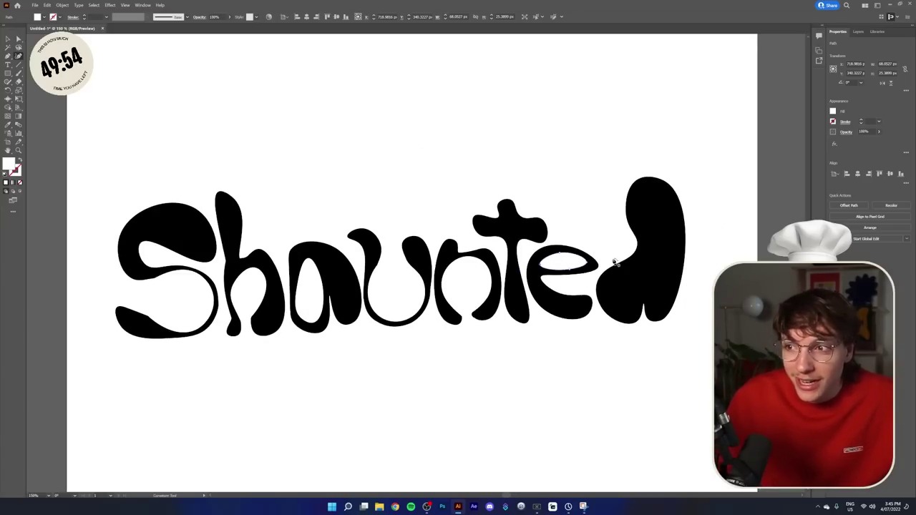
- Draw a white rounded counter inside the bowl of the d with the Curvature tool
scroll(629, 262, "up", 3)
left_click(591, 274)
left_click(533, 308)
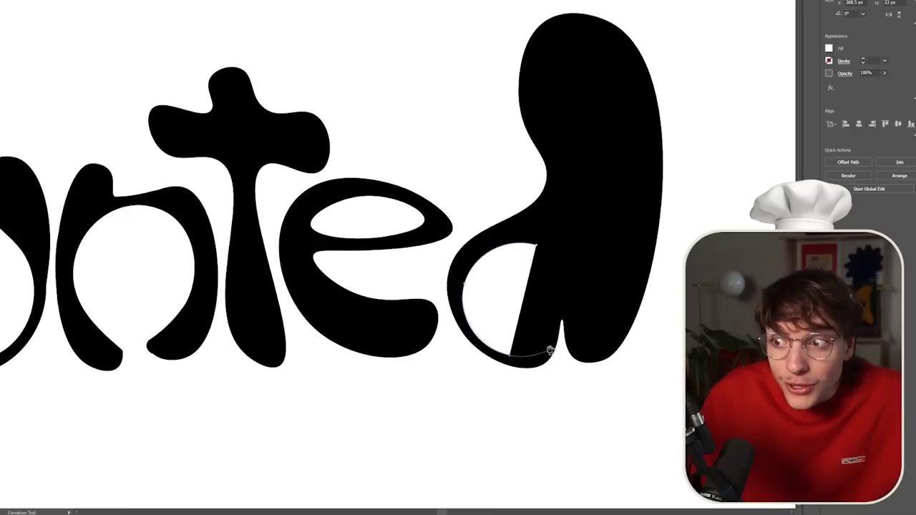
left_click(591, 366)
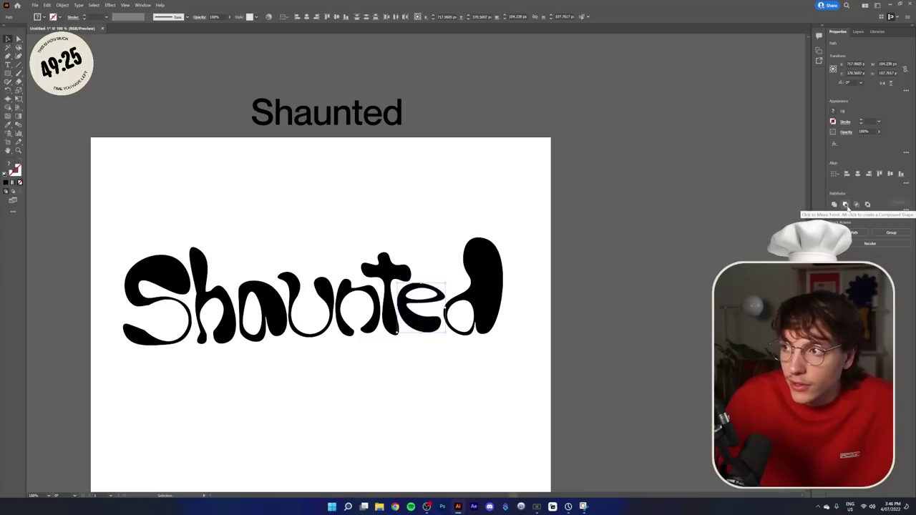
- Cut the counter out of the e with Minus Front and inspect the cut-out's edges
left_click(845, 205)
left_click(422, 312)
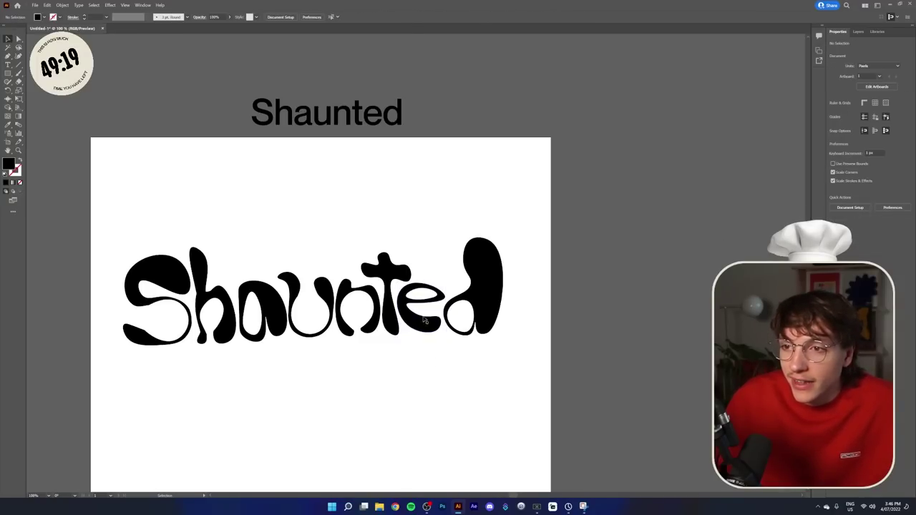
scroll(423, 295, "up", 8)
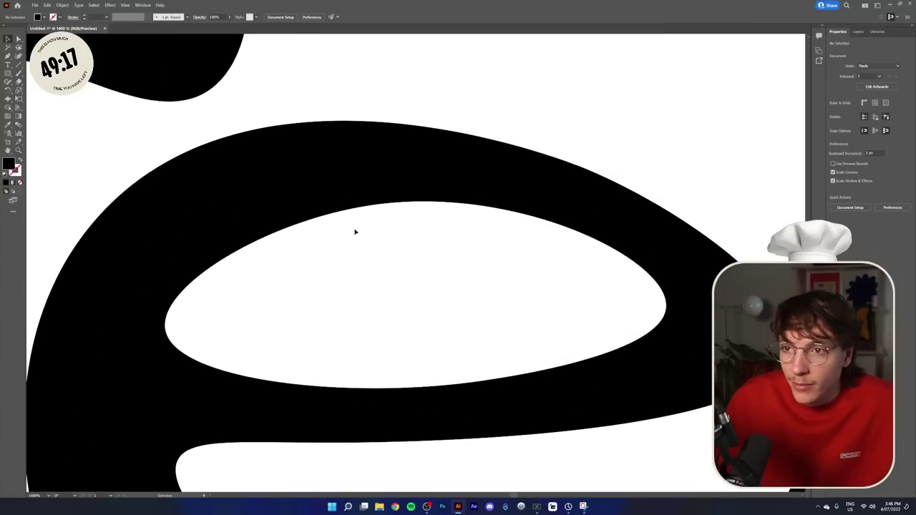
scroll(274, 290, "down", 5)
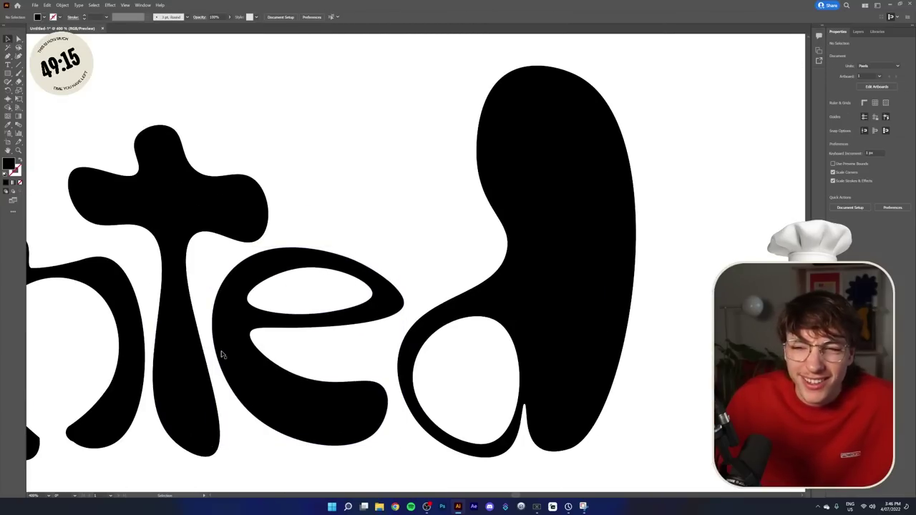
scroll(222, 354, "down", 7)
scroll(97, 331, "up", 3)
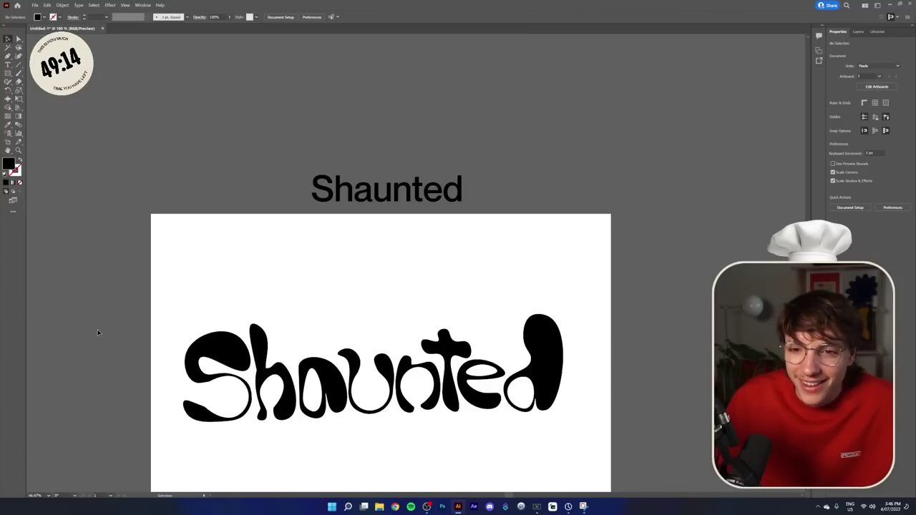
- Cut the counter out of the a with Minus Front and deselect the letter
left_click(320, 368)
left_click(844, 204)
left_click(389, 261)
scroll(406, 348, "down", 3)
scroll(395, 406, "up", 2)
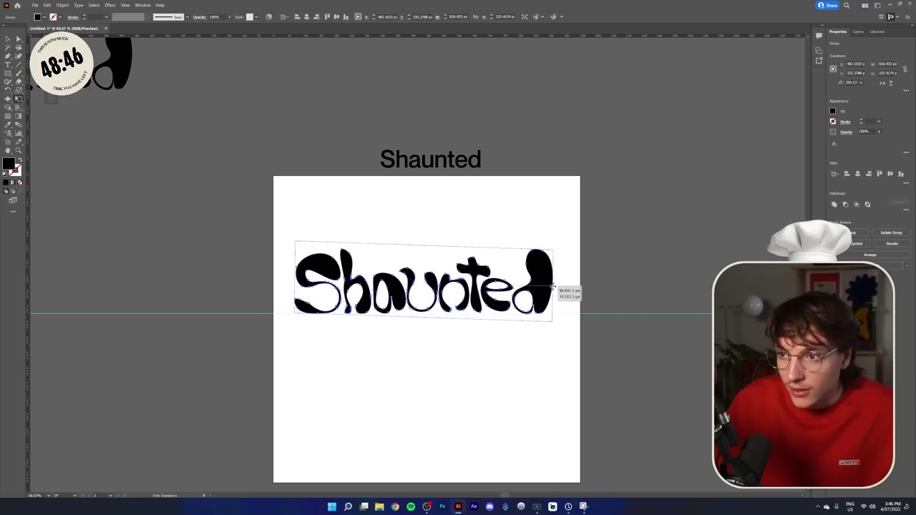
- Widen the grouped wordmark to about 869 px with Free Transform, adjusting both its right and left sides
left_click_drag(553, 286, 564, 287)
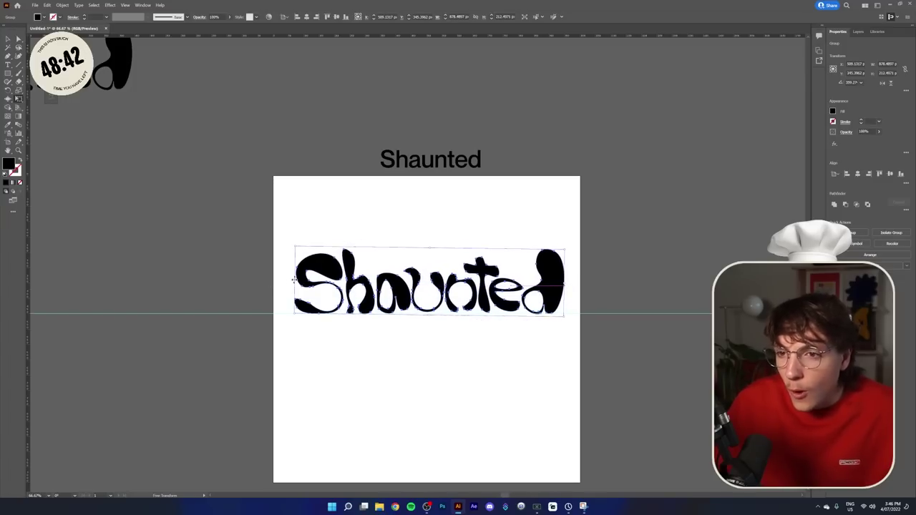
left_click_drag(293, 280, 298, 280)
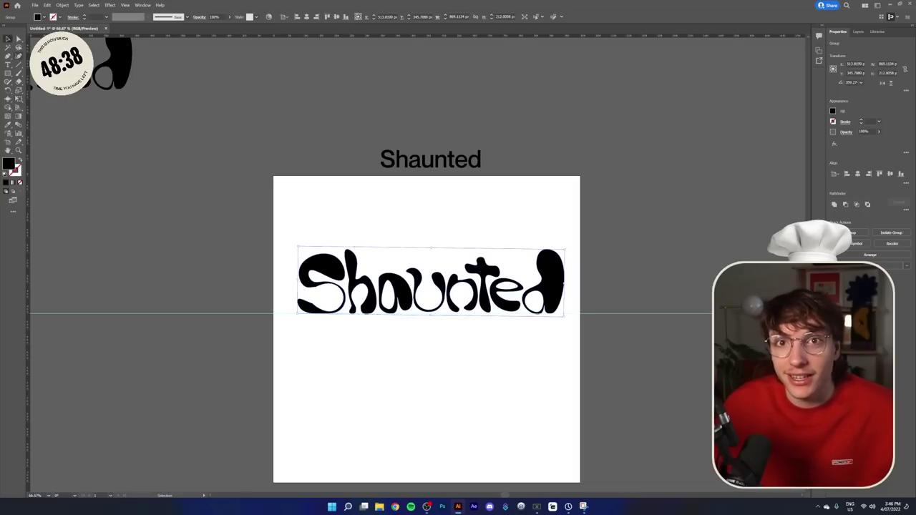
left_click(607, 260)
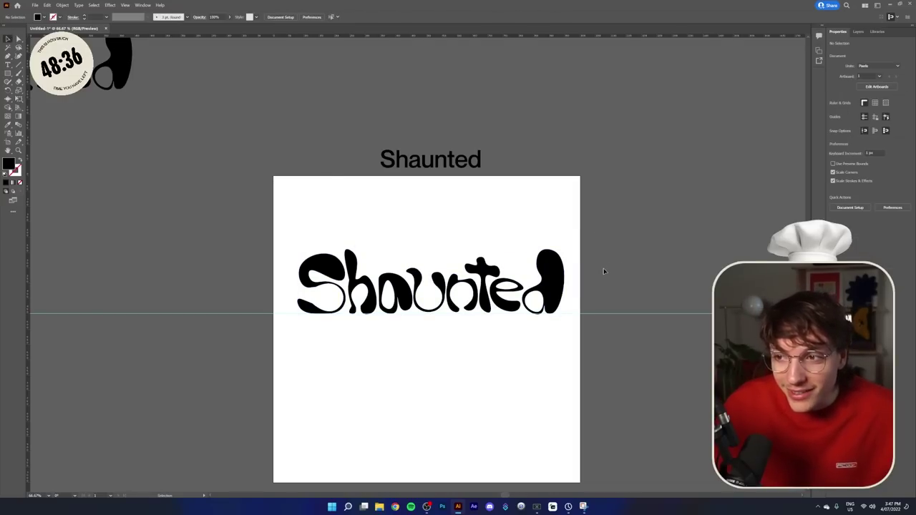
left_click(553, 293)
left_click(629, 284)
- Try stretching and slanting the plain "Shaunted" text above the artboard with Free Transform, and undo the distortion
left_click(455, 164)
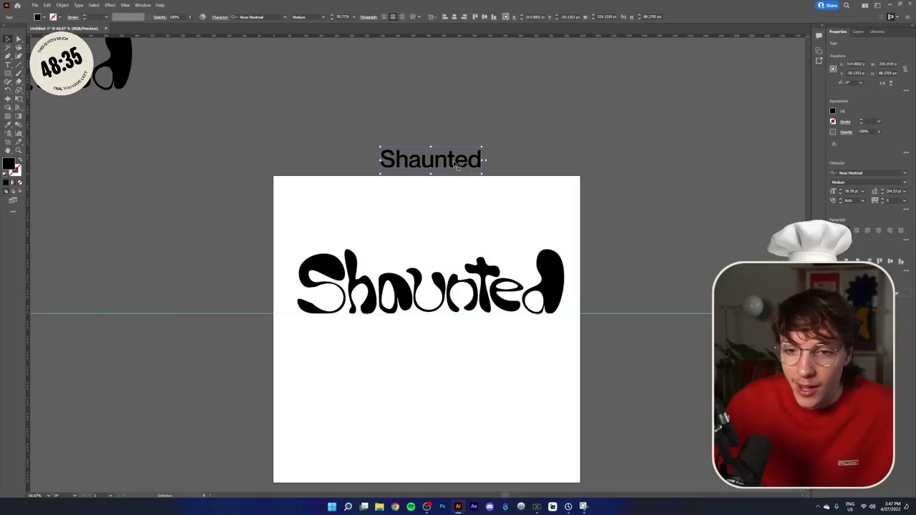
key("e")
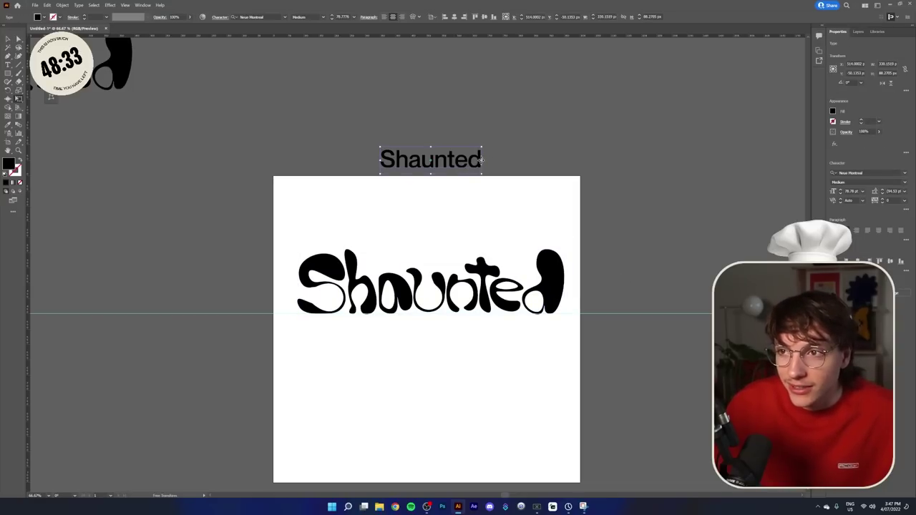
left_click_drag(481, 159, 521, 126)
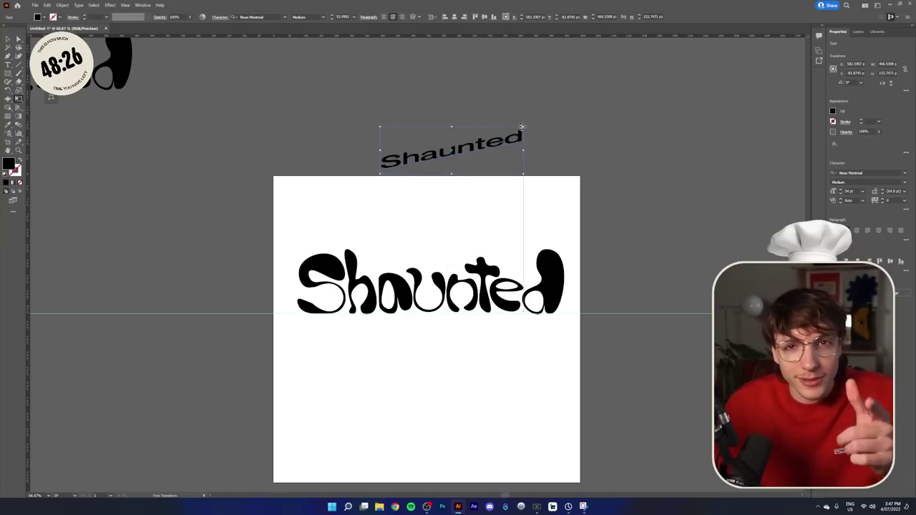
left_click(7, 40)
key("ctrl+z")
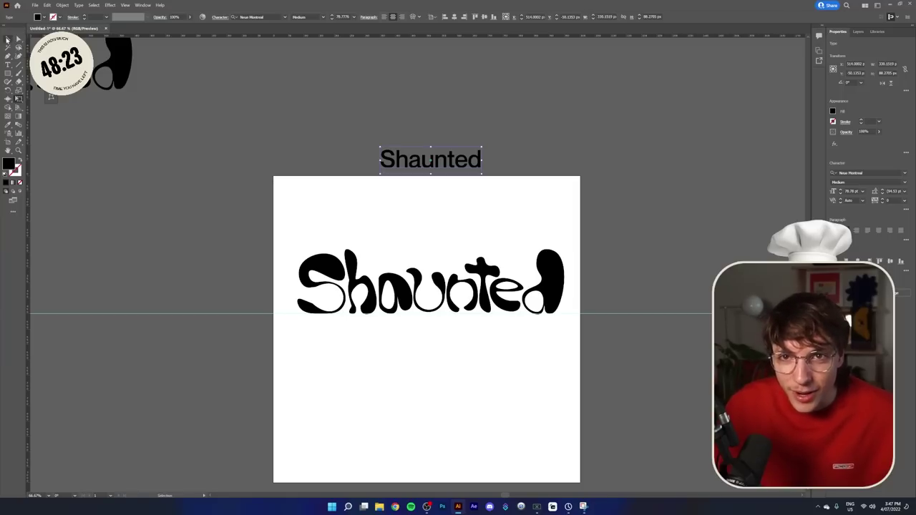
- Select the blobby wordmark and leave isolation mode on its group
left_click(543, 203)
left_click(531, 284)
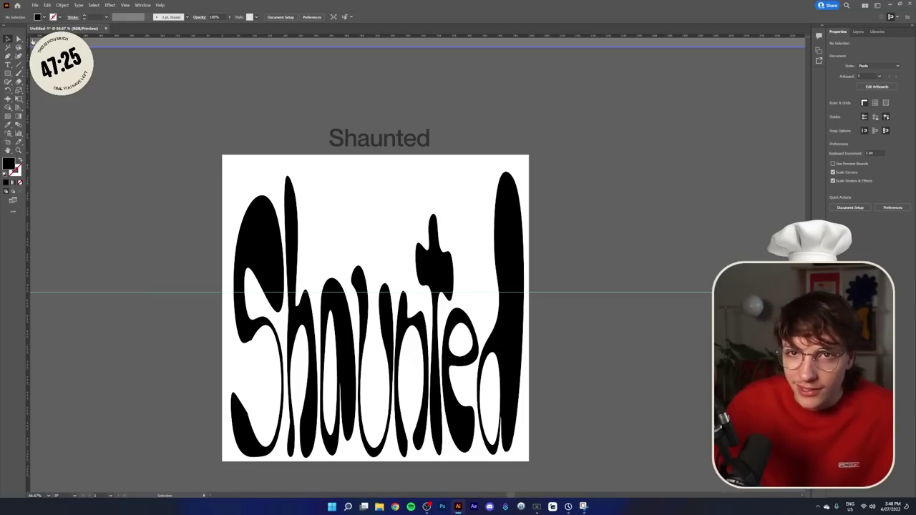
left_click(32, 41)
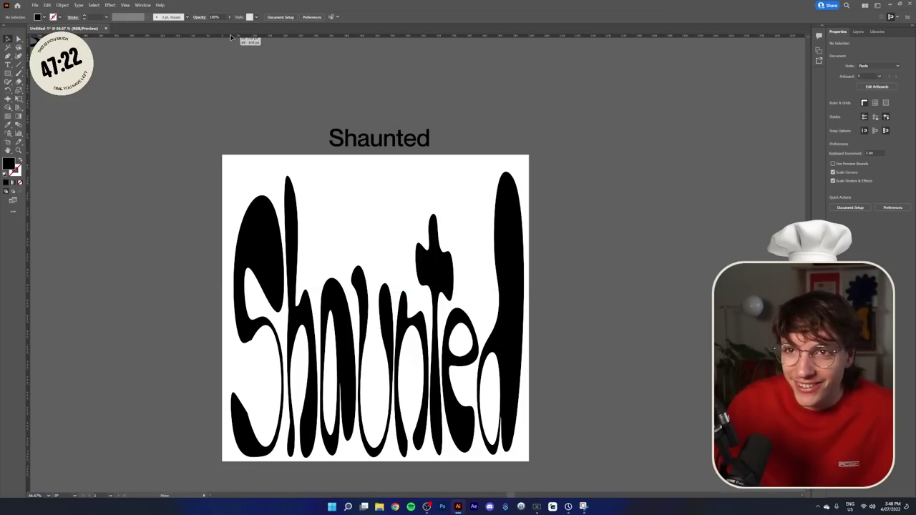
scroll(440, 222, "down", 3)
scroll(440, 223, "up", 3)
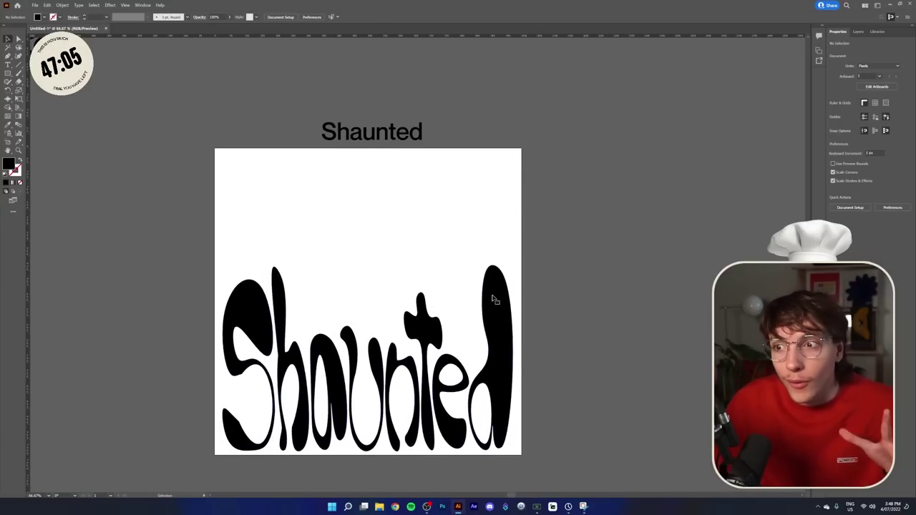
- Isolate the wordmark group, select the letter d on its own, and exit isolation mode
left_click(497, 300)
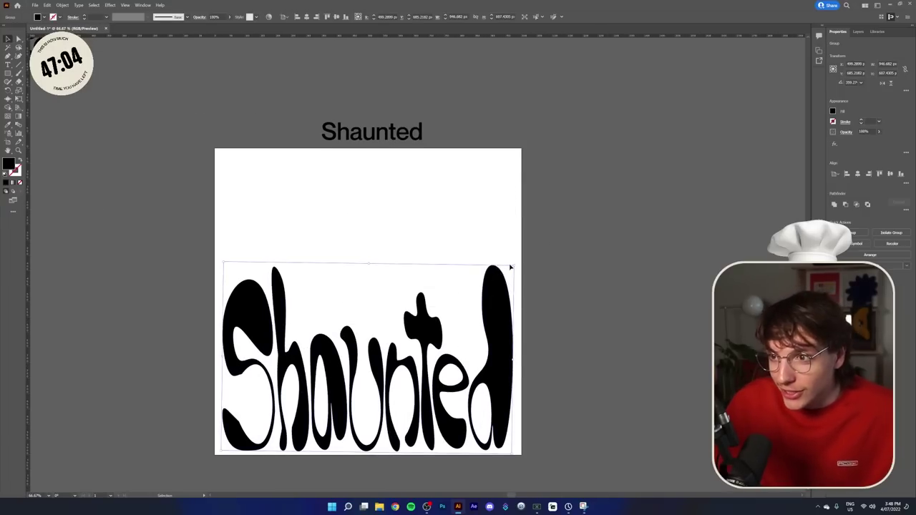
double_click(487, 292)
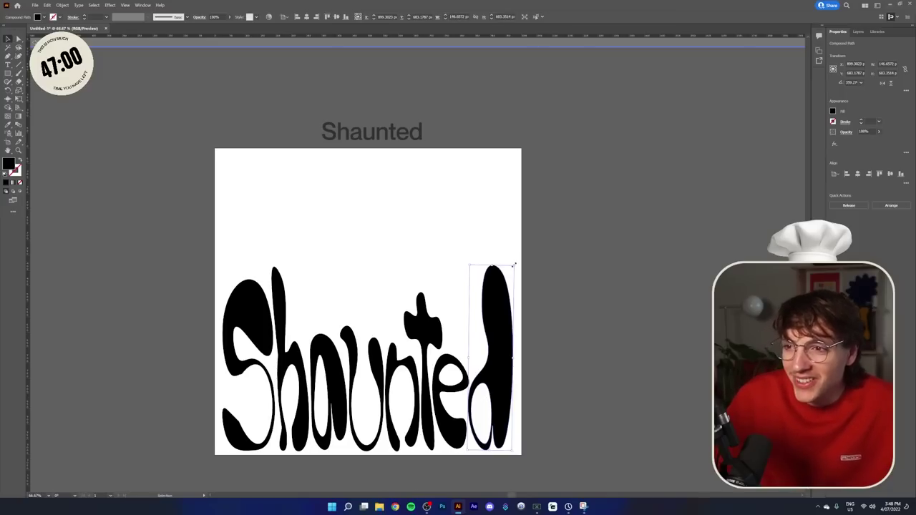
left_click(560, 265)
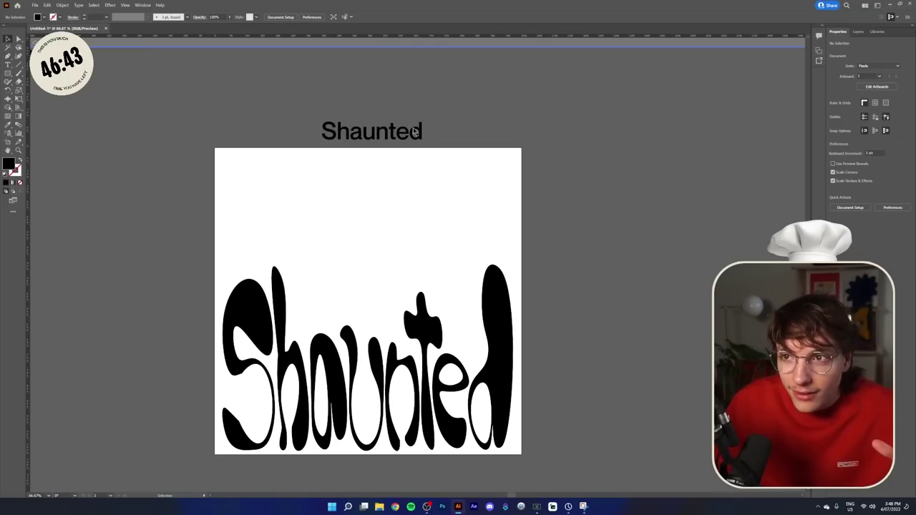
left_click(35, 42)
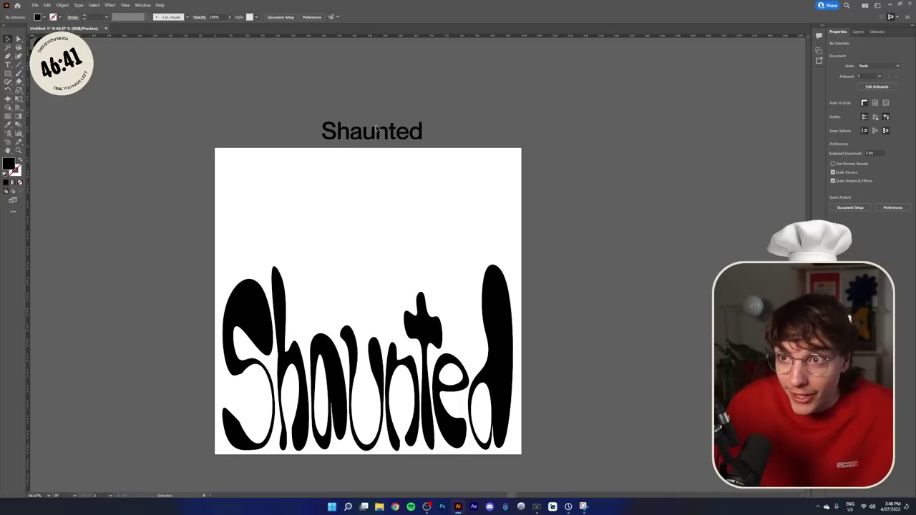
- Move the plain "Shaunted" reference text farther above the artboard and deselect it
left_click_drag(376, 128, 346, 86)
left_click(513, 87)
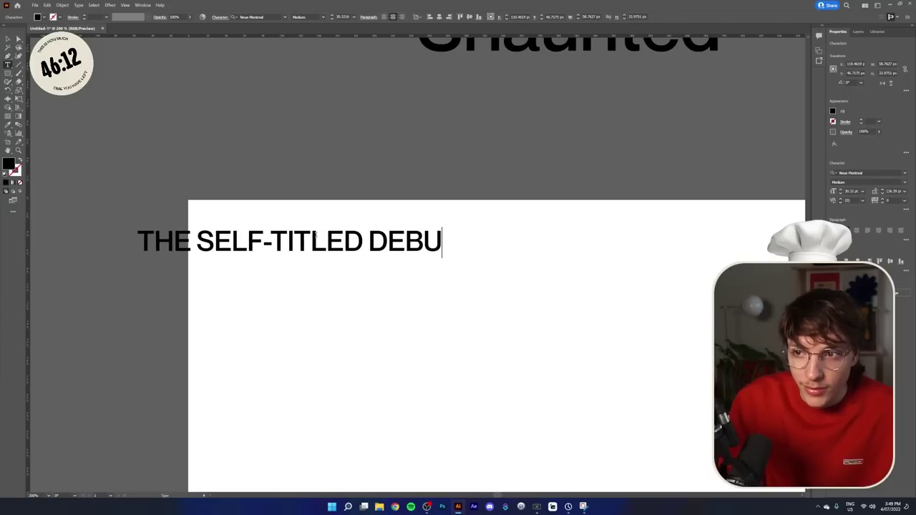
- Complete the text line at the artboard's upper left to read "THE SELF-TITLED DEBUT ALBUM"
type("T ALU")
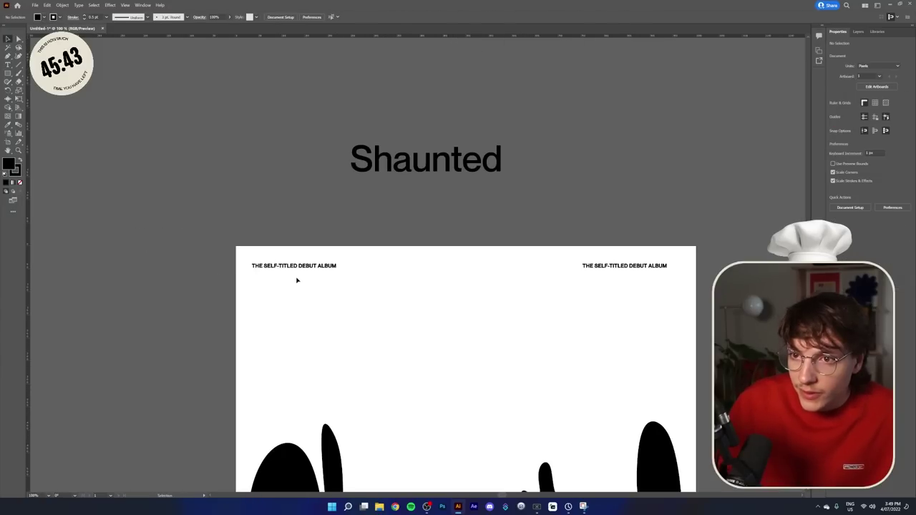
- Replace the text of the heading's right-hand copy with "EP" and move it toward the artboard's right margin
scroll(684, 300, "up", 1)
left_click_drag(643, 255, 661, 254)
double_click(652, 250)
triple_click(651, 251)
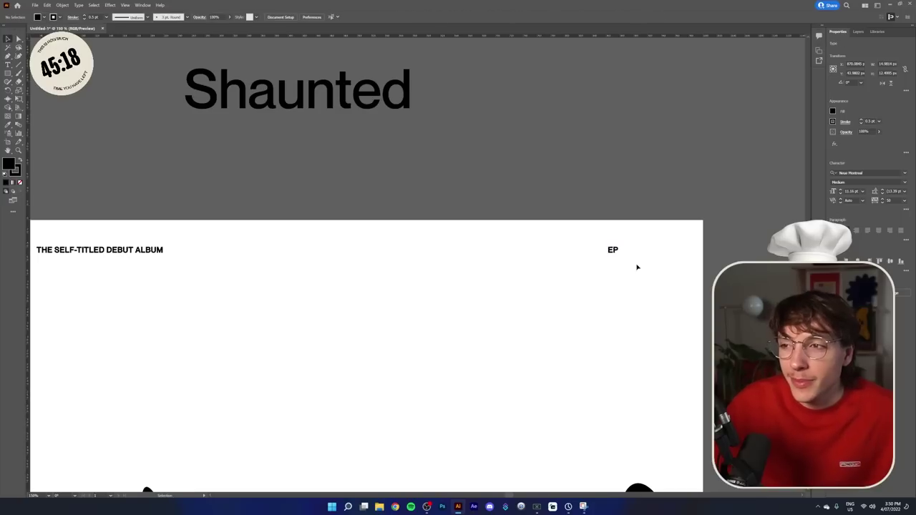
left_click_drag(608, 251, 643, 250)
scroll(646, 251, "down", 2)
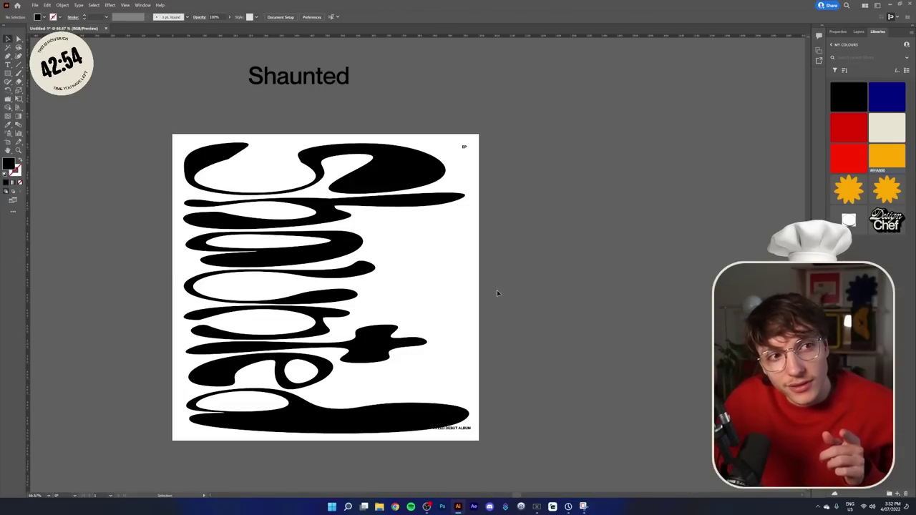
- Move the small "THE SELF-TITLED DEBUT ALBUM" text off the artboard, to the right of it
left_click_drag(470, 429, 572, 276)
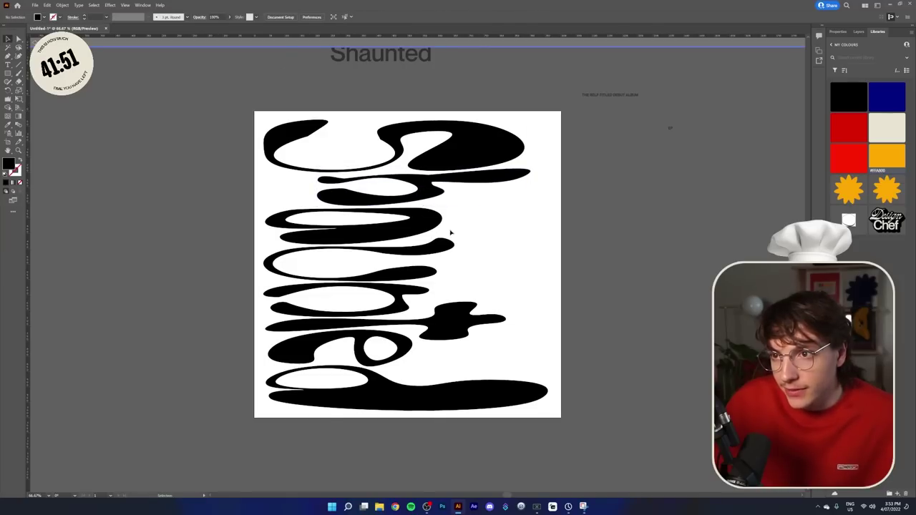
- Narrow the "a" and shift it toward the artboard's right side, and shorten the "u" from its right end
left_click_drag(416, 226, 484, 223)
left_click_drag(334, 222, 374, 222)
left_click_drag(458, 228, 493, 227)
left_click(452, 259)
left_click_drag(455, 258, 381, 234)
left_click(452, 260)
- Move the "n" to the right below the "u" and narrow it from its left end
left_click_drag(398, 292, 433, 282)
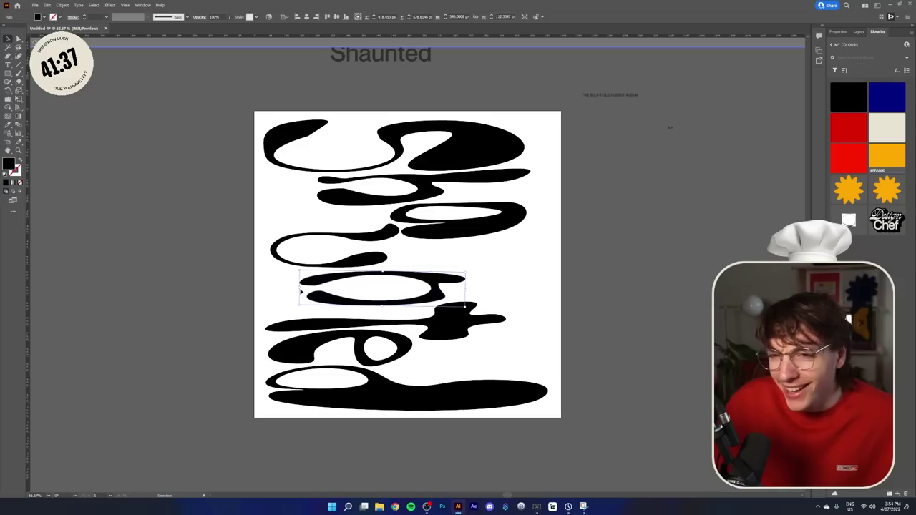
left_click_drag(300, 287, 335, 287)
left_click_drag(433, 275, 431, 271)
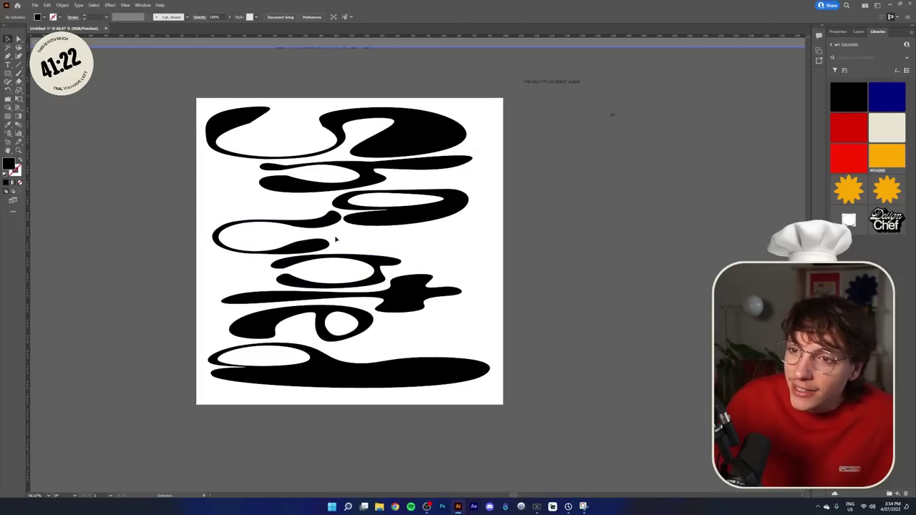
- Move the "d" down toward the artboard's bottom edge and bring the "e" down close to it
left_click_drag(345, 371, 346, 380)
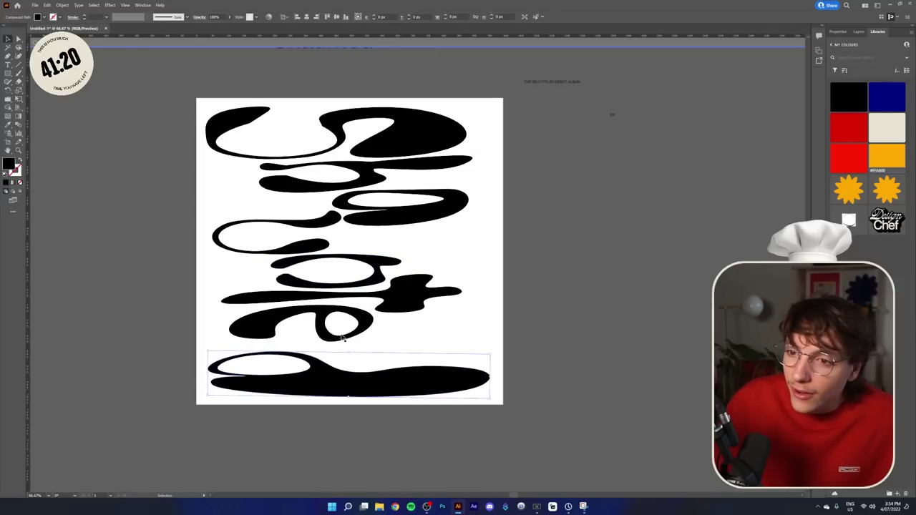
left_click(342, 352)
left_click_drag(327, 339, 327, 348)
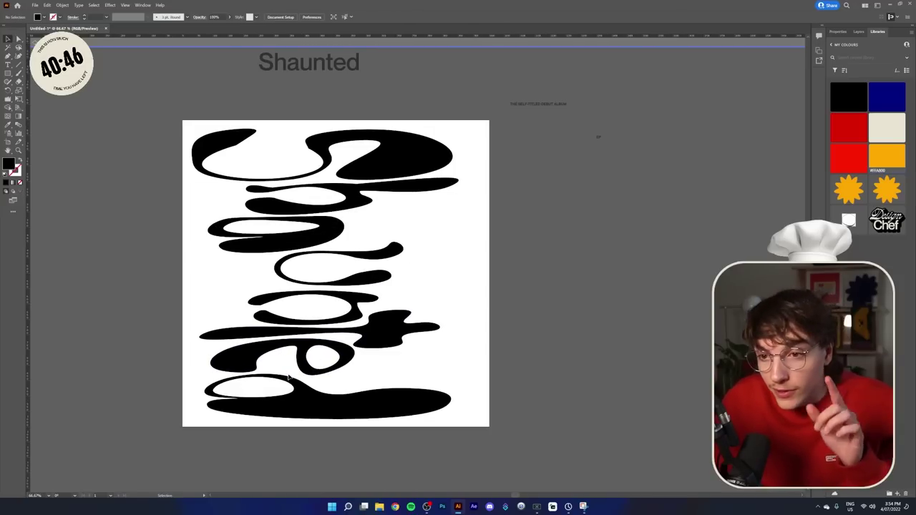
- Flatten the "d" slightly and stretch the whole wordmark down to the artboard's bottom margin
left_click(241, 403)
left_click(479, 351)
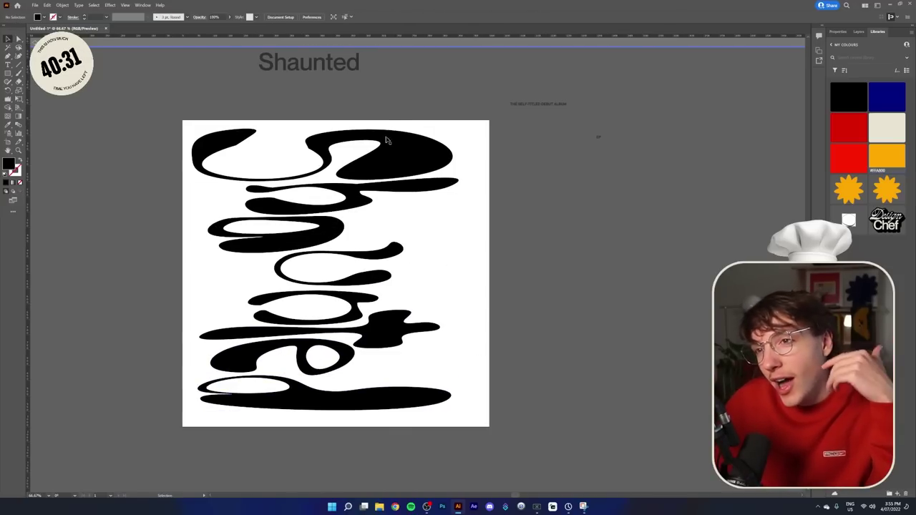
key("ctrl+a")
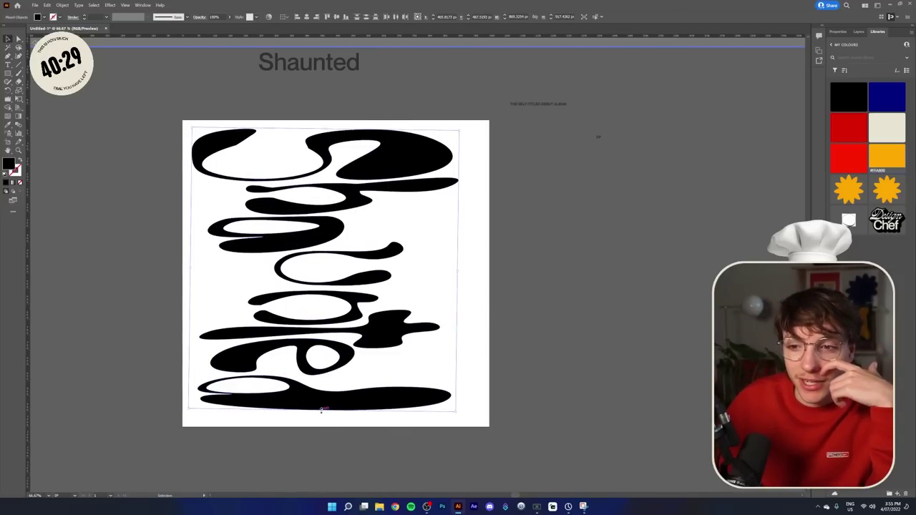
left_click_drag(323, 410, 327, 418)
left_click(332, 447)
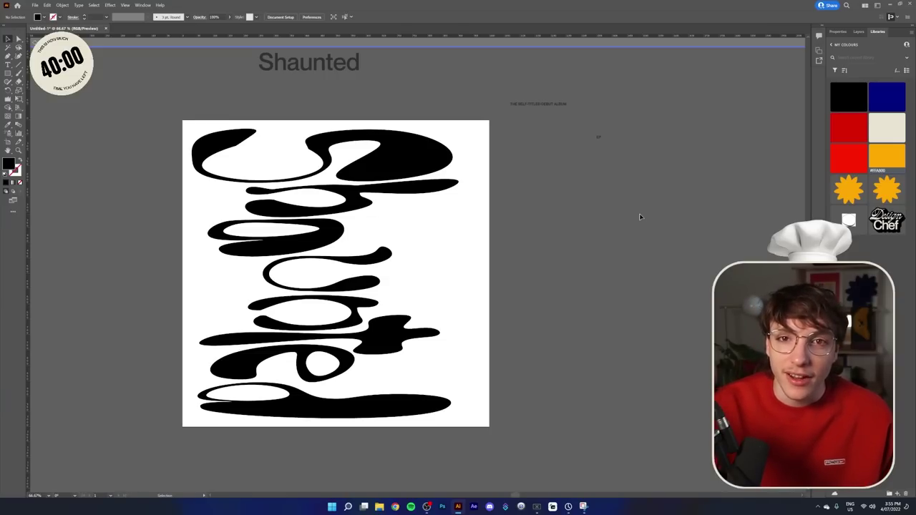
key("ctrl+z")
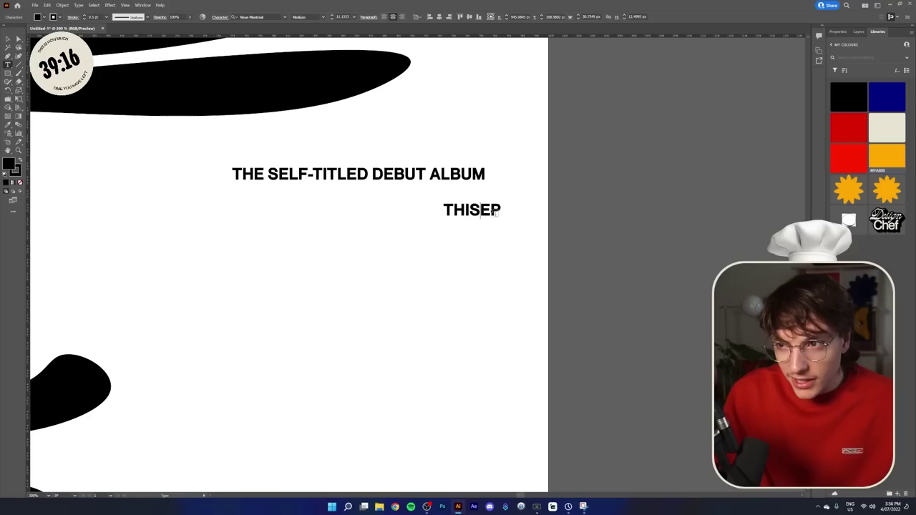
- Complete the second text line as "THIS IS AN EP", tuck it beneath the debut album line and reposition both lines beside the wordmark
type("IS AN")
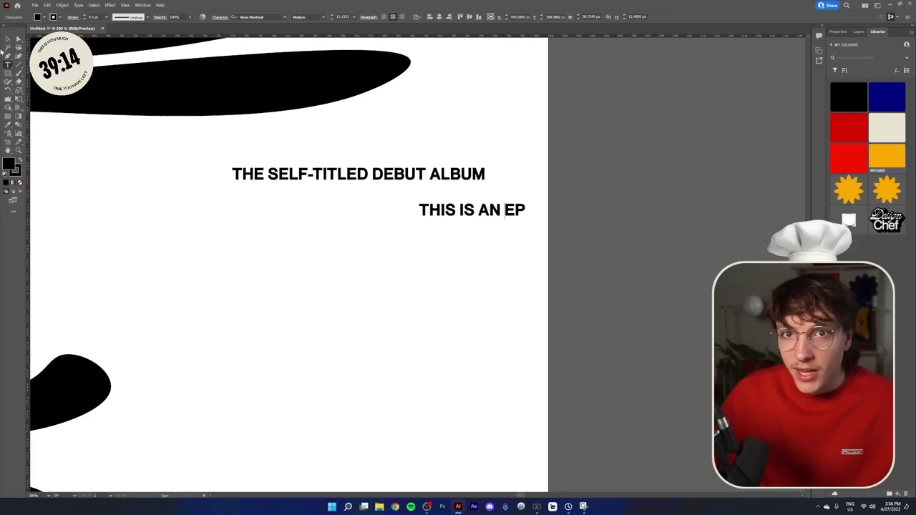
left_click(8, 39)
left_click_drag(450, 221, 475, 198)
scroll(519, 239, "down", 3)
left_click_drag(477, 235, 518, 219)
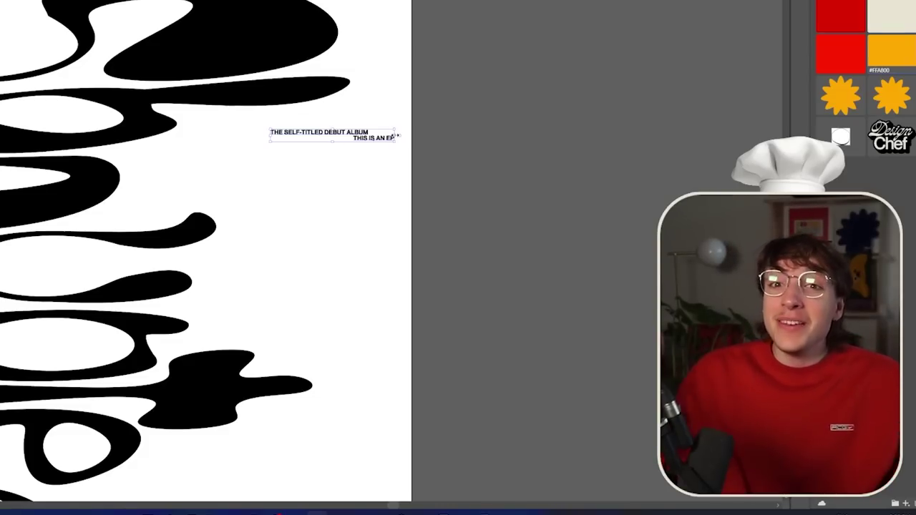
left_click_drag(390, 137, 336, 160)
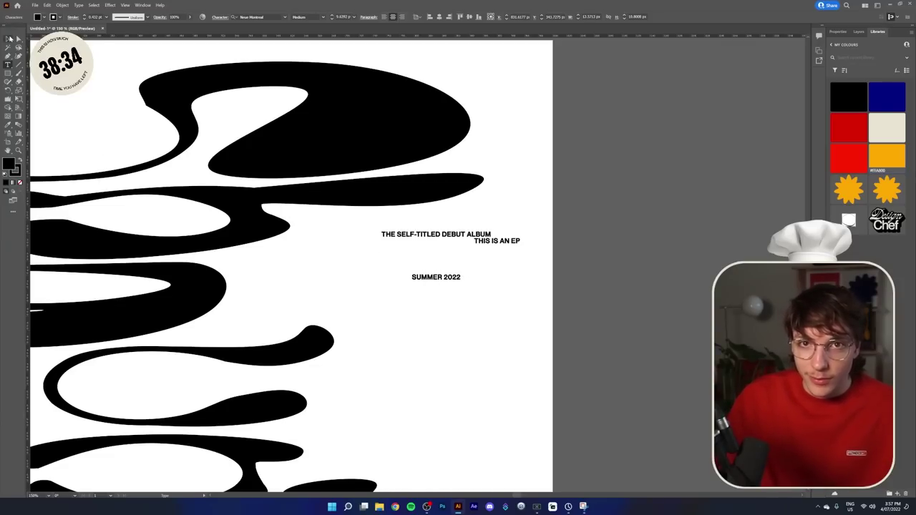
- Finish the "SUMMER 2022" text and move it up closer beneath the two text lines
key("Escape")
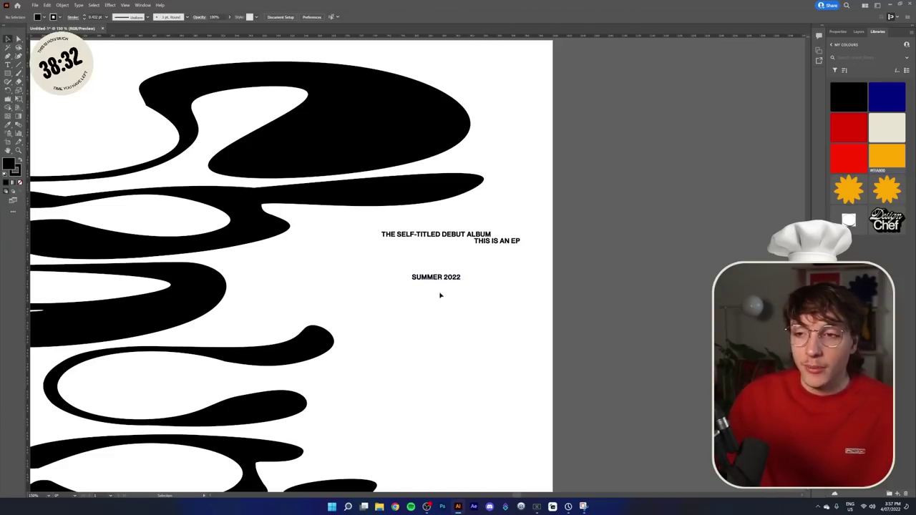
left_click_drag(441, 280, 463, 265)
left_click(452, 276)
left_click(521, 295)
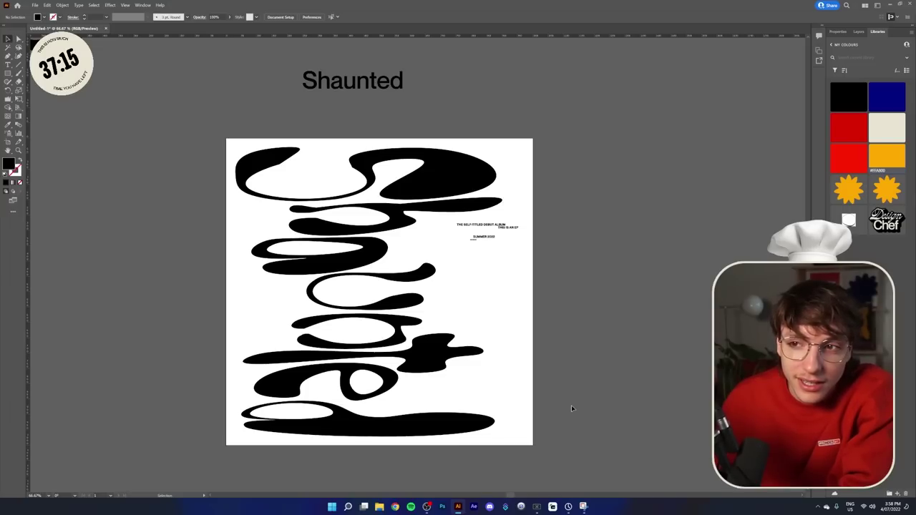
scroll(571, 408, "down", 2)
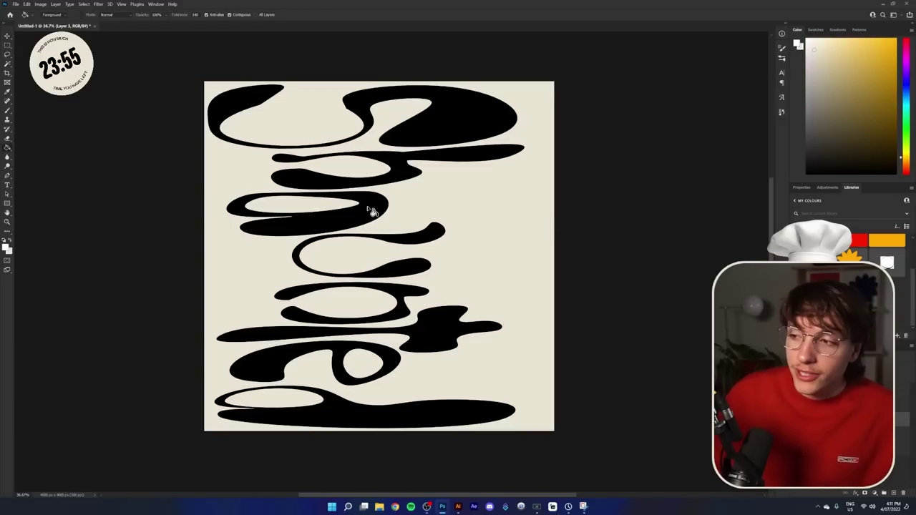
- Fill the cream background with white and merge that layer with the copied lettering layer
left_click(376, 216)
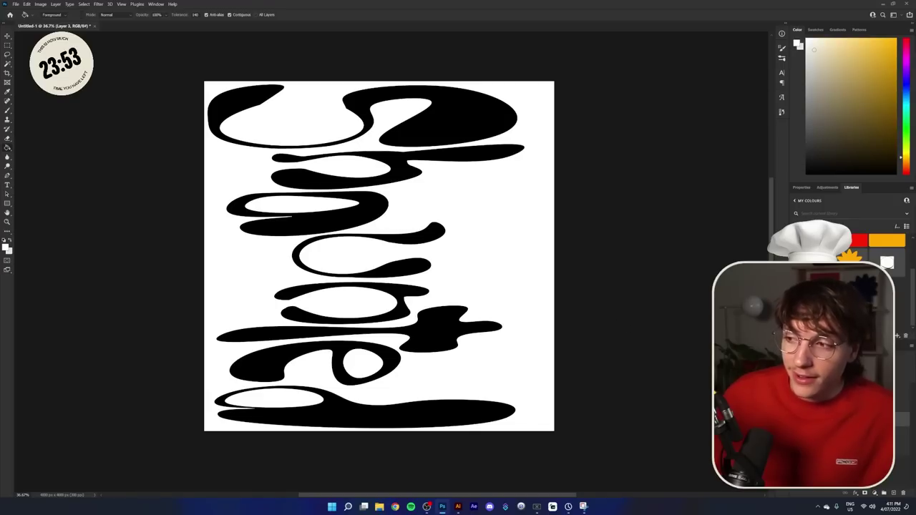
left_click(897, 405, "shift")
right_click(898, 407)
left_click(905, 321)
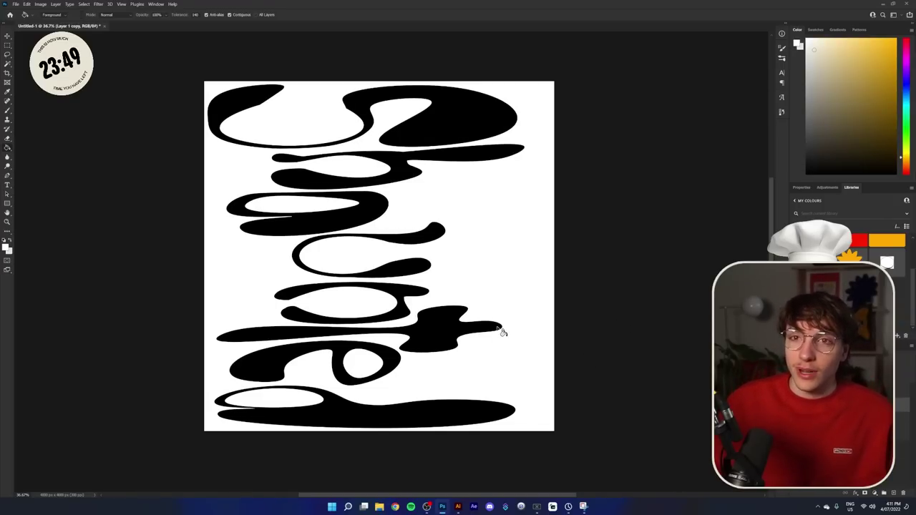
- Apply Gaussian Blur to the merged lettering layer and add monochromatic noise with Gaussian distribution
left_click(98, 4)
left_click(104, 11)
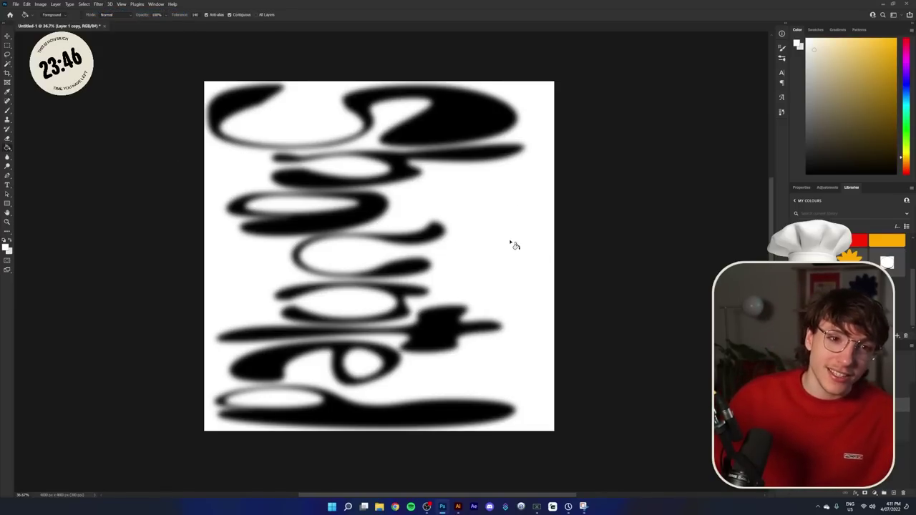
left_click(99, 4)
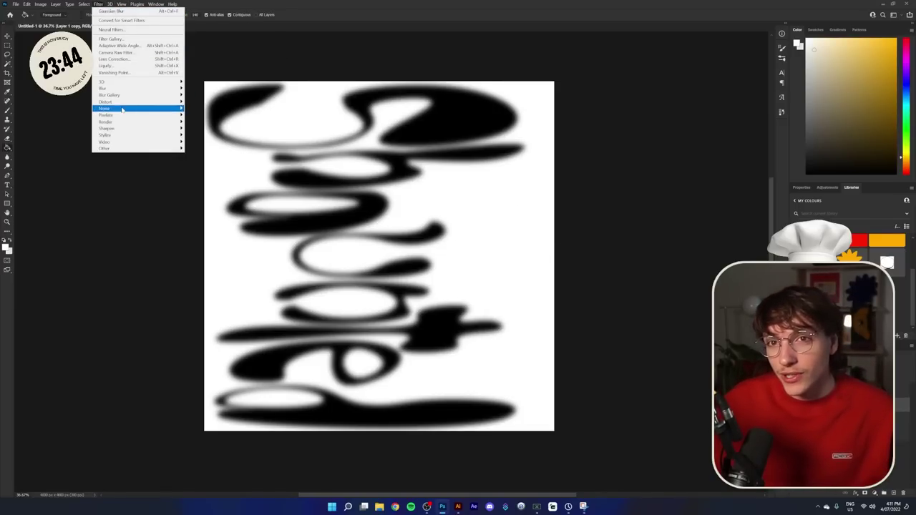
mouse_move(122, 109)
left_click(197, 108)
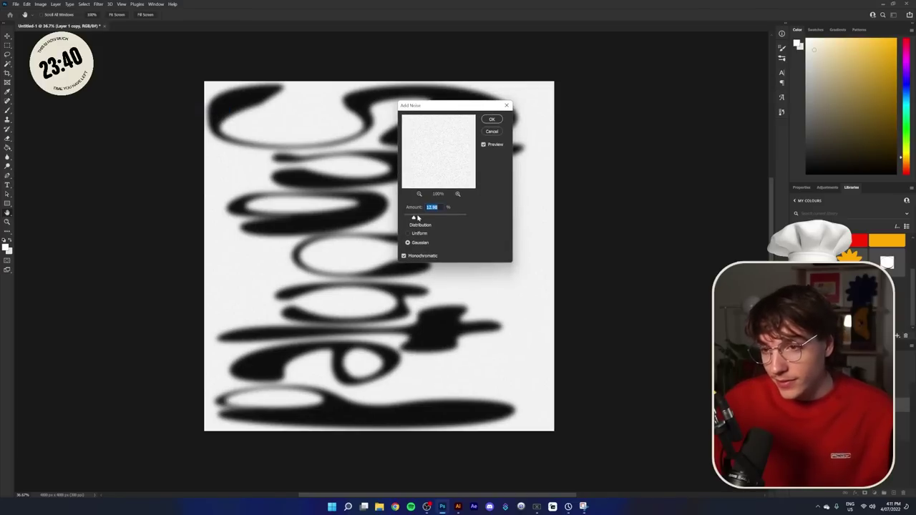
key("Return")
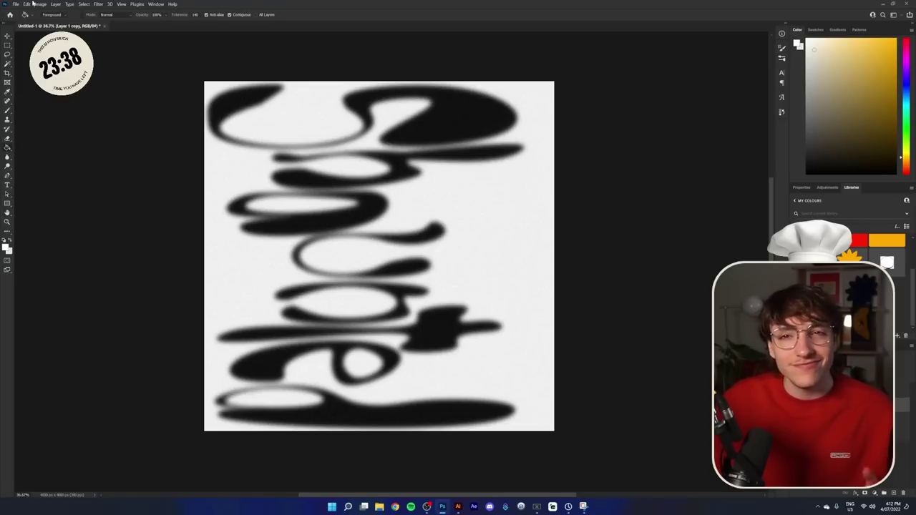
- Apply a Threshold adjustment to the blurred, noisy layer to give the letters grainy black-and-white edges
left_click(40, 3)
mouse_move(72, 17)
left_click(126, 113)
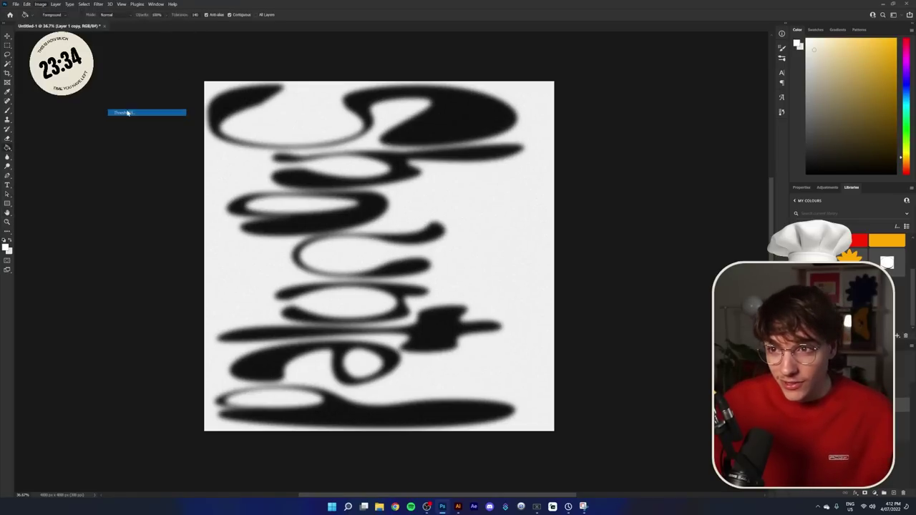
left_click_drag(568, 141, 591, 140)
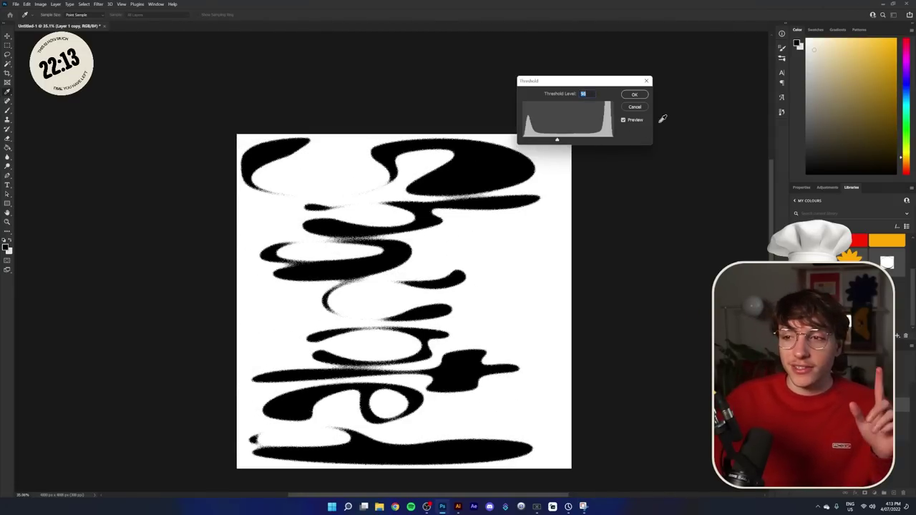
left_click(629, 95)
scroll(476, 282, "up", 5)
scroll(431, 317, "down", 6)
scroll(434, 319, "down", 2)
scroll(402, 322, "up", 6)
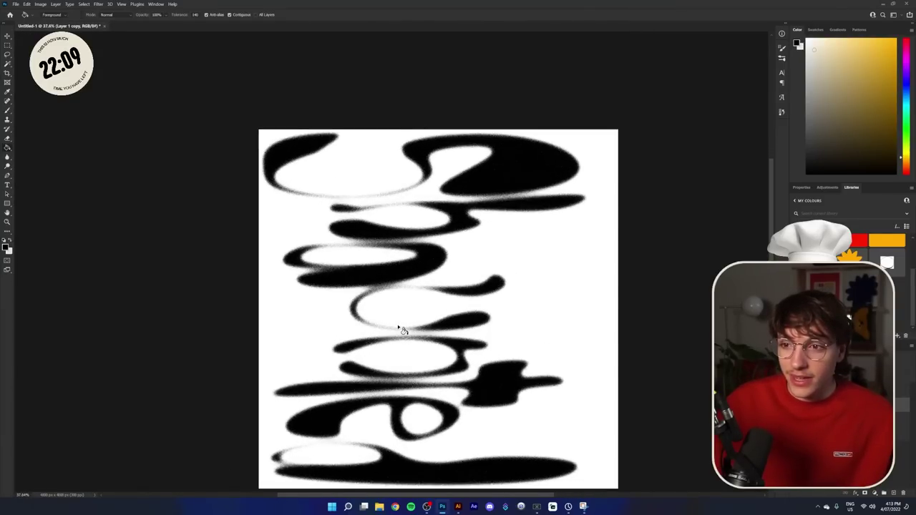
scroll(403, 340, "down", 3)
scroll(403, 339, "down", 2)
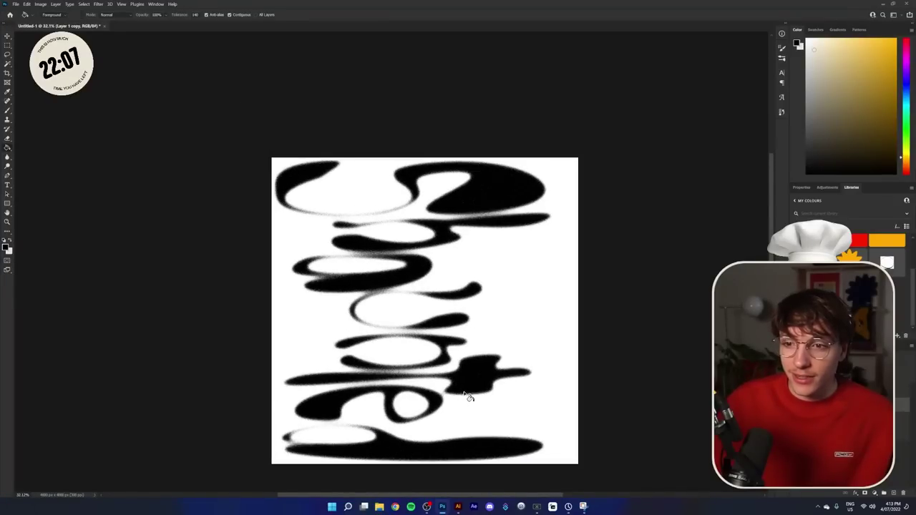
- Select the lettering's black areas with Color Range and place them on their own layer in black
left_click(7, 36)
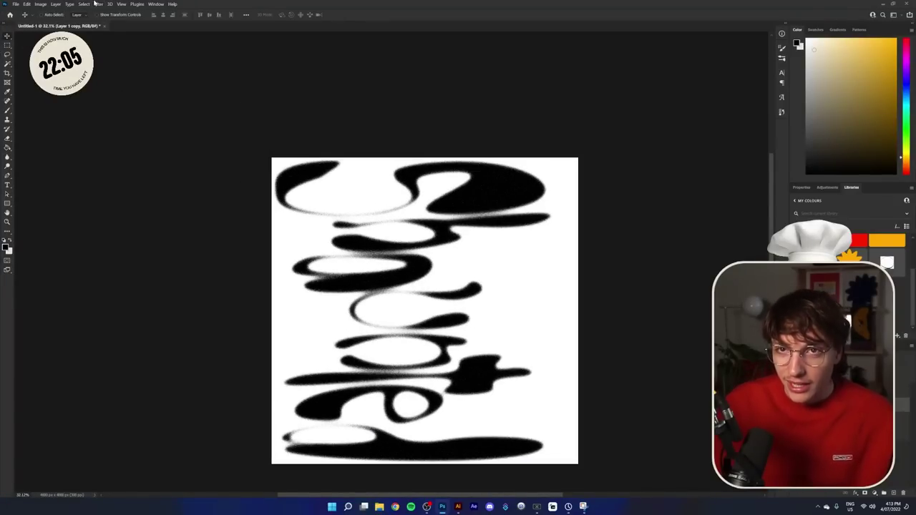
left_click(95, 4)
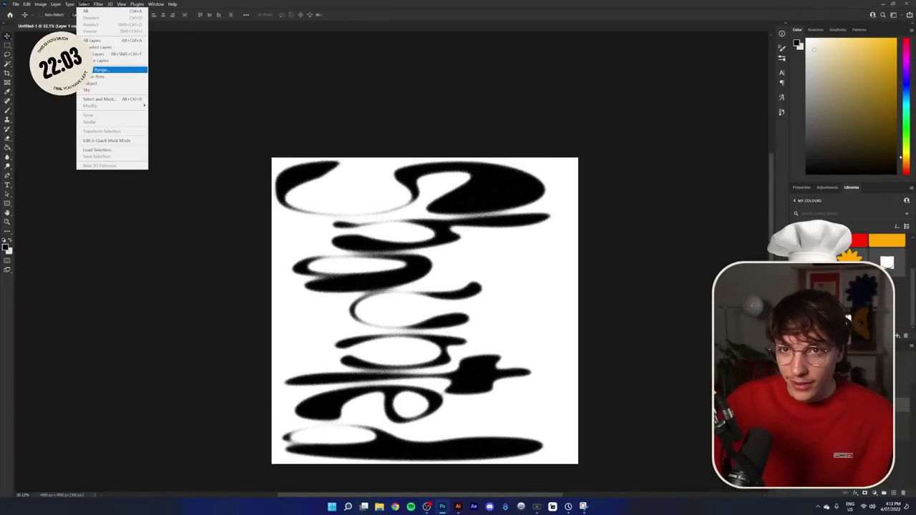
left_click(100, 69)
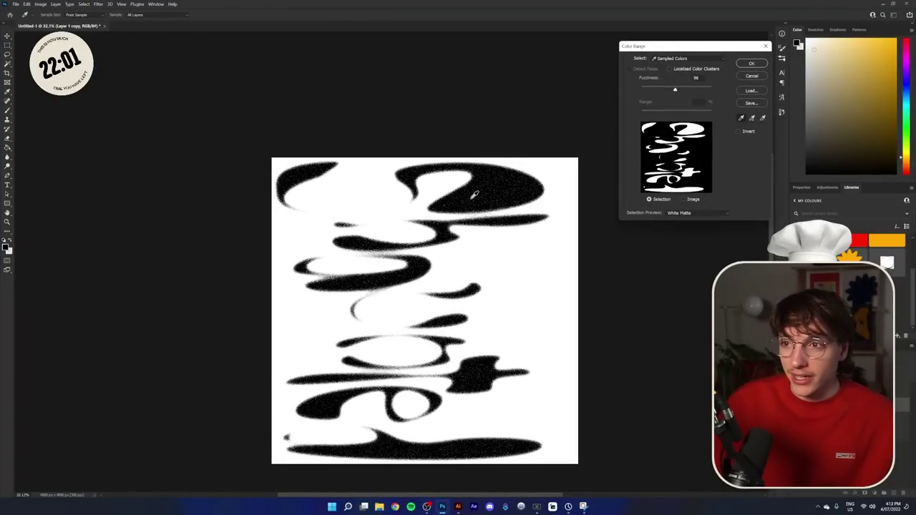
left_click(751, 64)
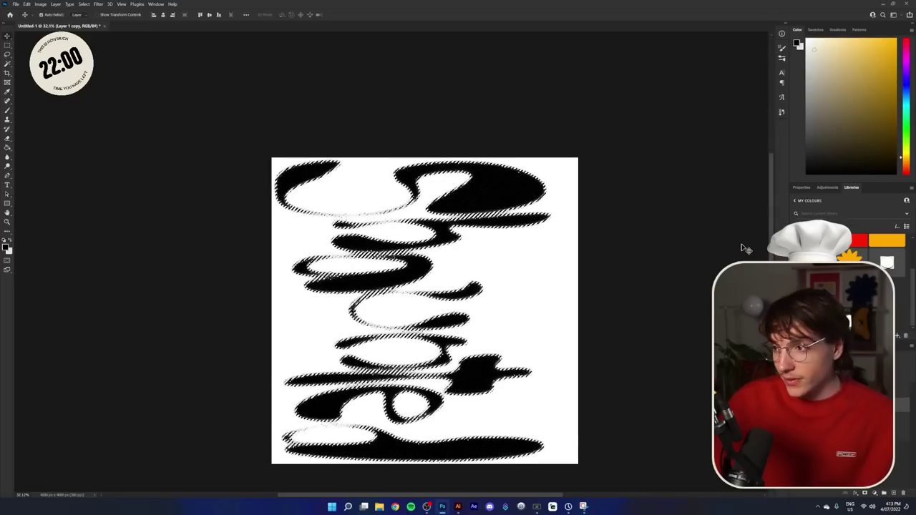
key("ctrl+j")
key("alt+BackSpace")
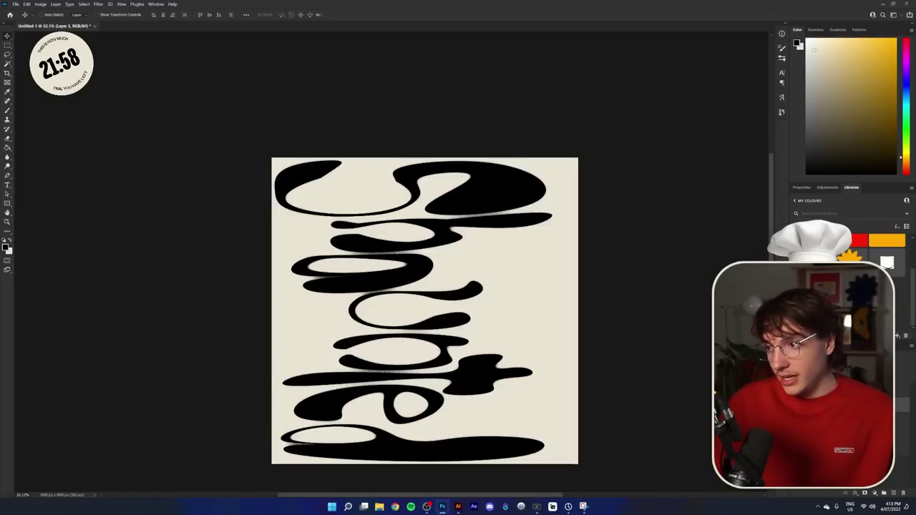
- Examine the grainy lettering on the cream background both close up and in full
scroll(548, 337, "down", 2)
scroll(548, 336, "up", 4)
scroll(579, 462, "down", 1)
scroll(585, 464, "up", 3)
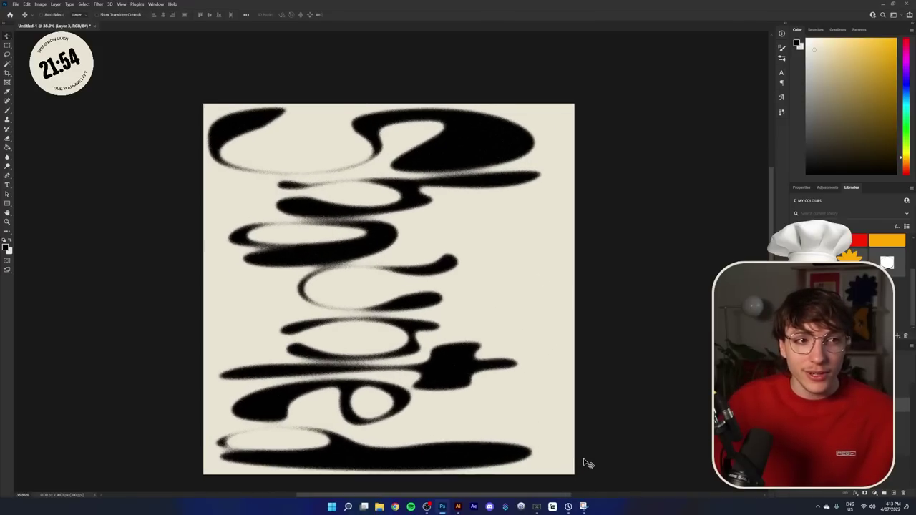
scroll(414, 242, "up", 3)
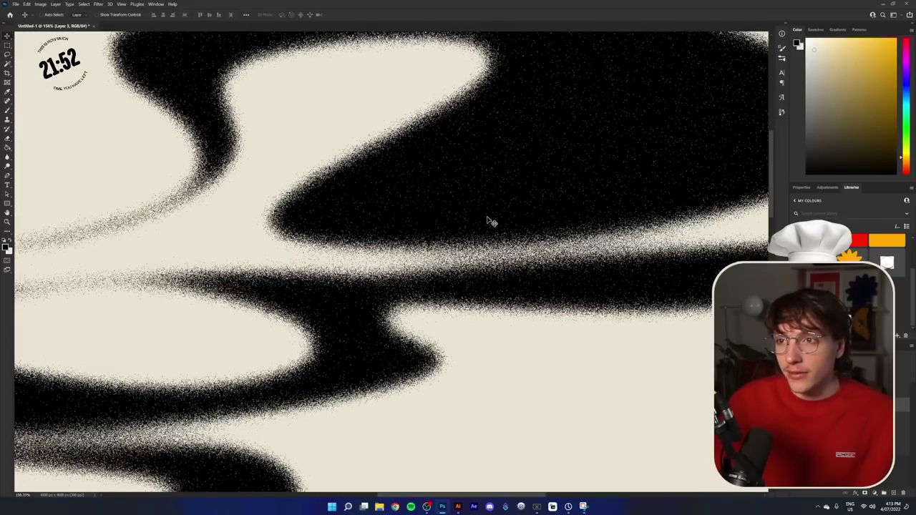
scroll(488, 225, "down", 5)
scroll(453, 245, "down", 5)
scroll(472, 325, "up", 7)
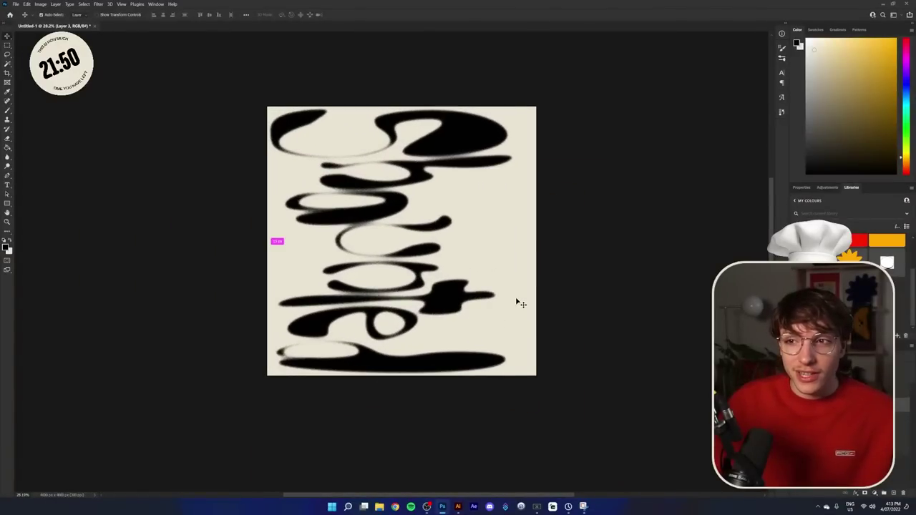
- Scale the grainy lettering down slightly to leave a wider margin inside the canvas
key("ctrl+t")
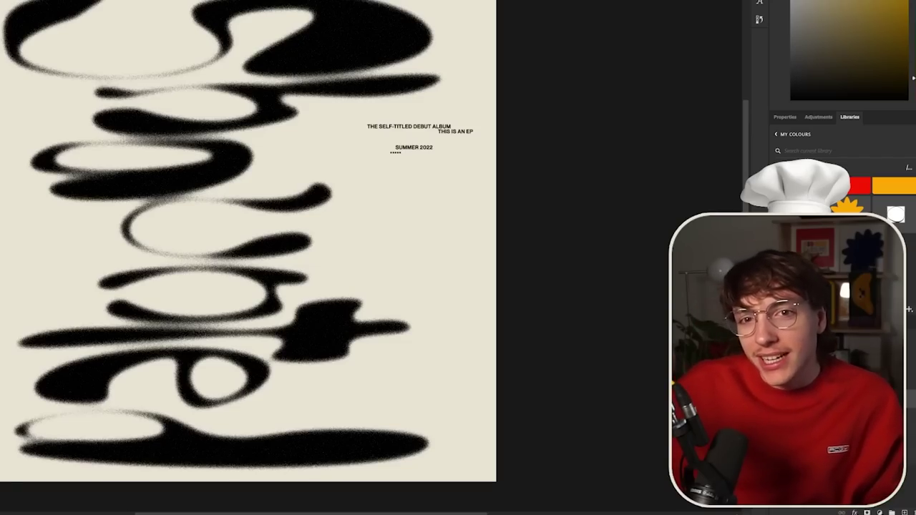
- Paint a large orange blob behind the middle letters and a red shape along their right side
mouse_move(429, 202)
left_mouse_down()
mouse_move(357, 307)
mouse_move(409, 314)
mouse_move(471, 354)
mouse_move(363, 335)
mouse_move(285, 368)
mouse_move(315, 343)
left_mouse_up()
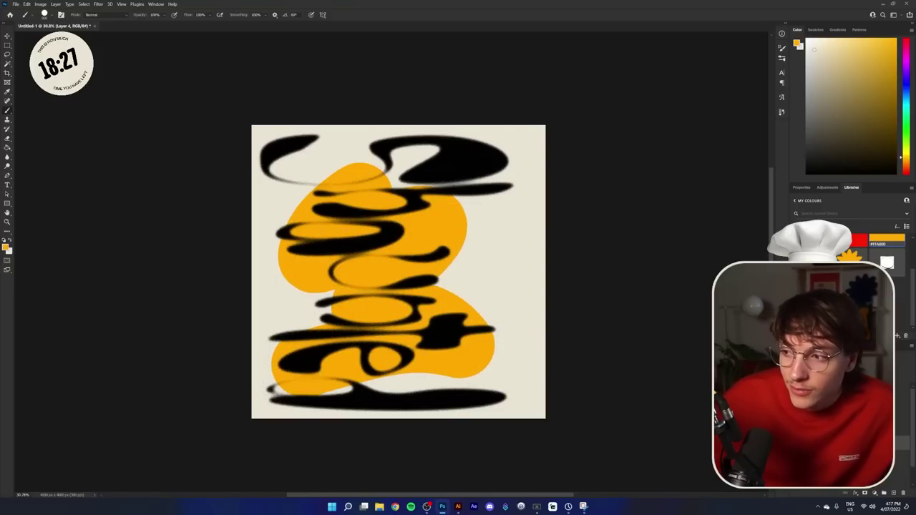
left_click(860, 244)
mouse_move(494, 186)
left_mouse_down()
mouse_move(422, 272)
mouse_move(537, 374)
left_mouse_up()
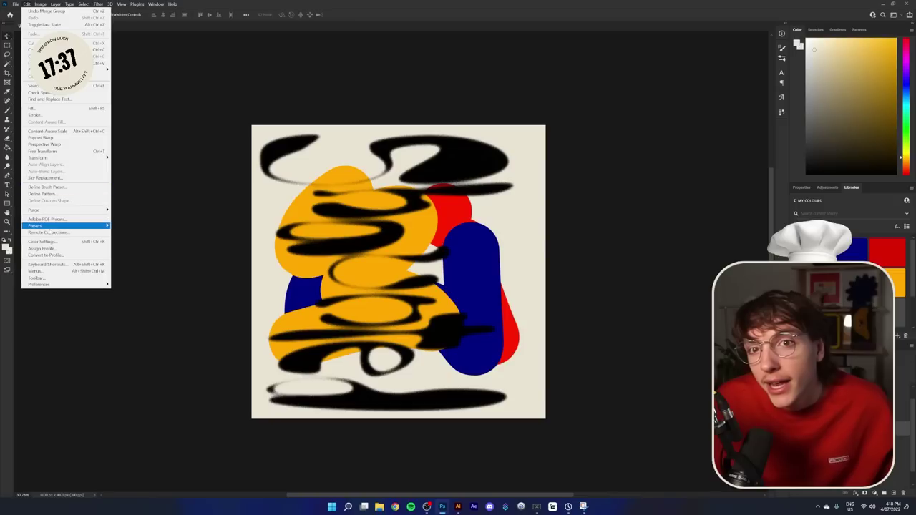
- Warp the merged colour blobs into a slanted shape behind the lettering and lower its top edge slightly
mouse_move(72, 158)
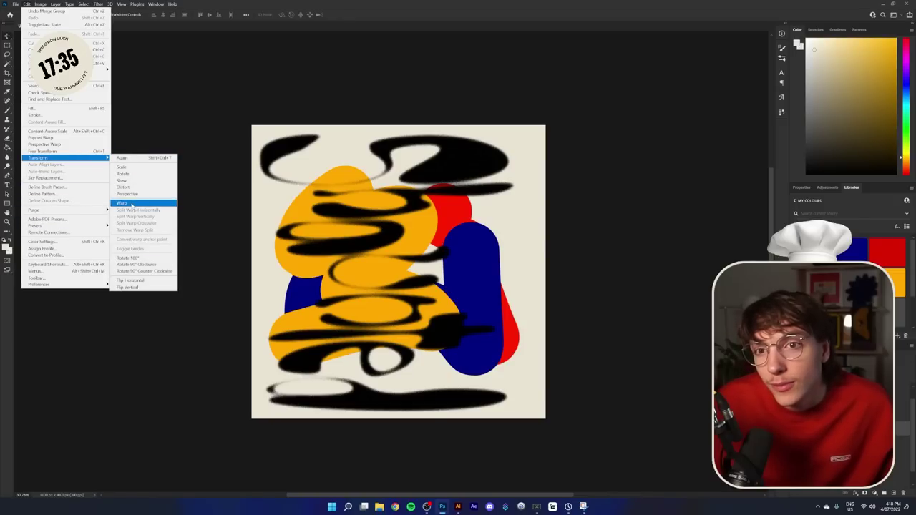
left_click(131, 205)
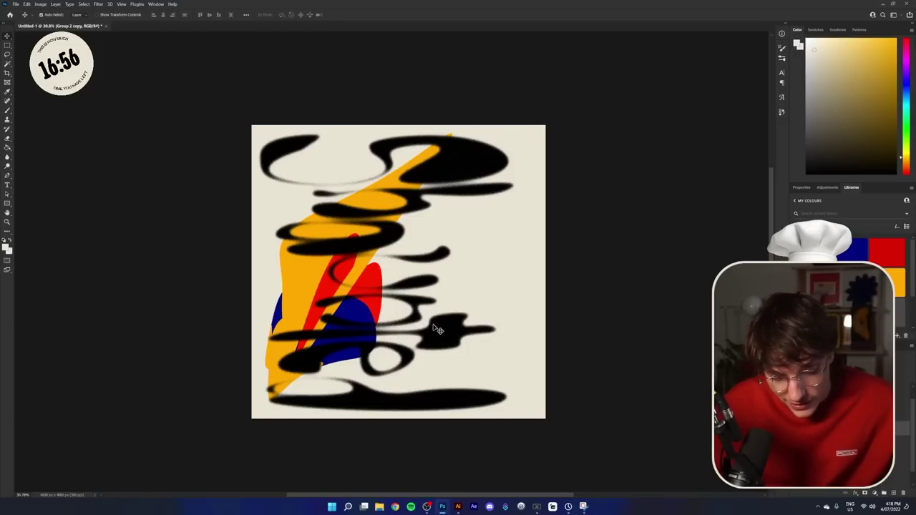
key("ctrl+t")
left_click_drag(360, 133, 360, 138)
key("Return")
scroll(372, 333, "down", 2)
scroll(372, 330, "up", 3)
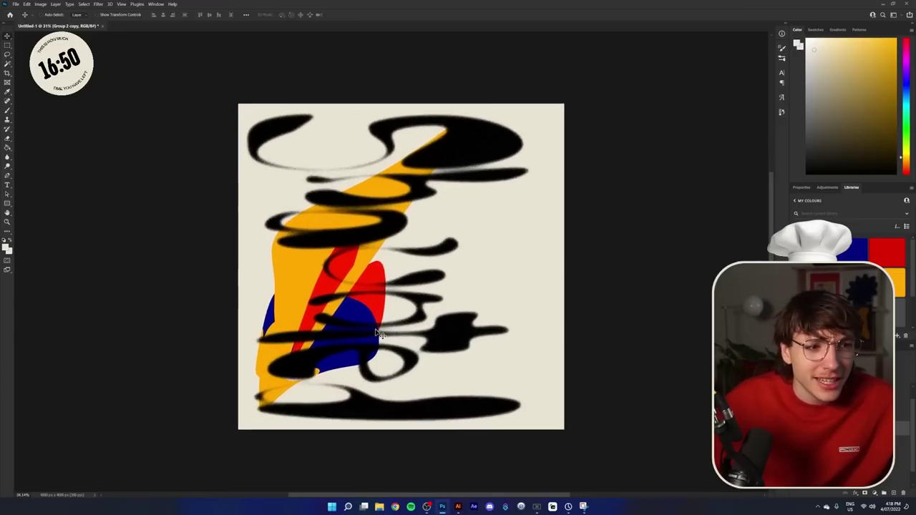
scroll(473, 330, "down", 1)
scroll(621, 259, "up", 1)
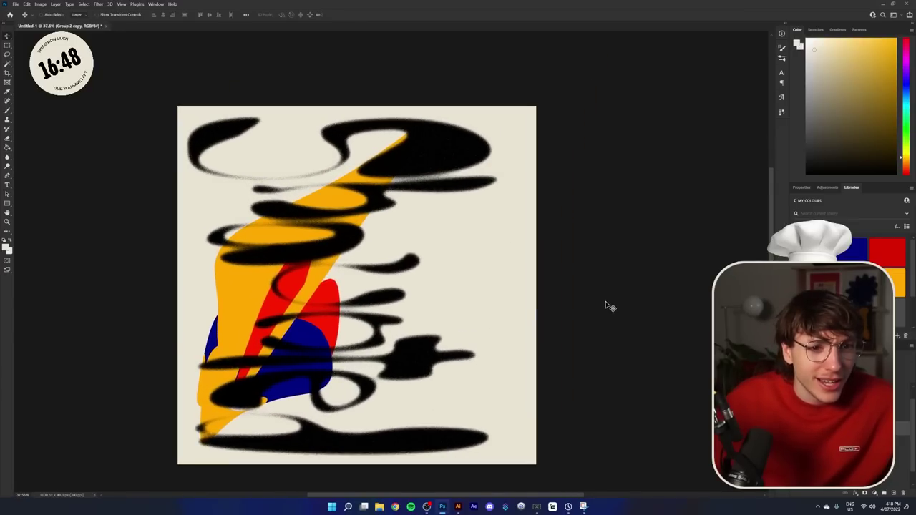
scroll(603, 307, "down", 2)
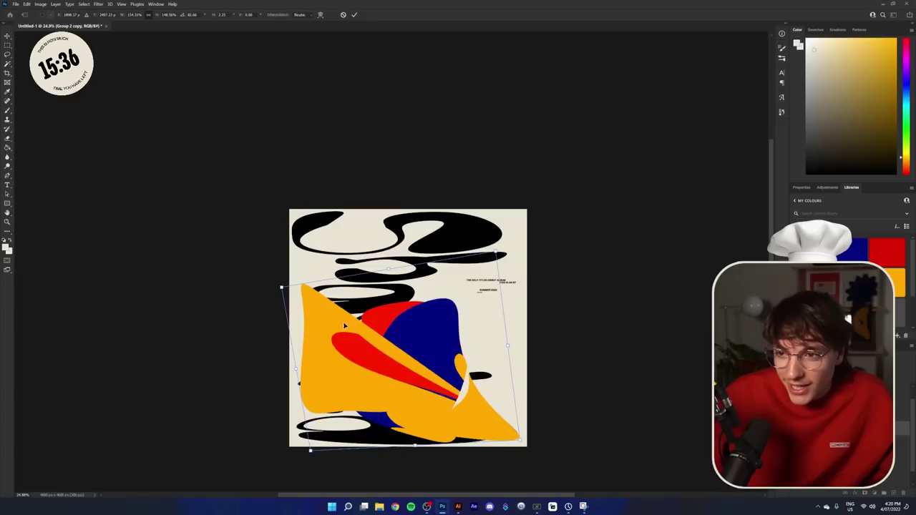
- Position the warped orange, red and blue shape over the lower lettering and stretch it to about 3760 px wide
left_click_drag(427, 348, 423, 347)
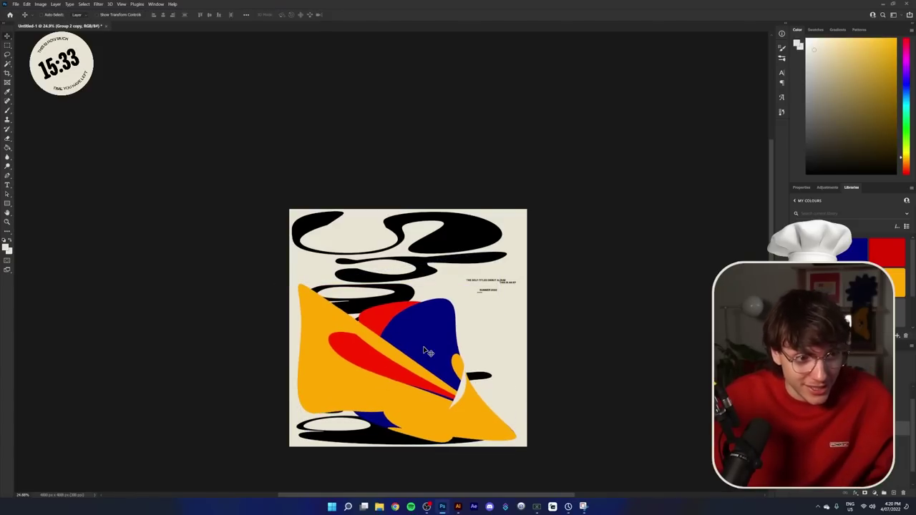
key("Return")
key("shift+Up")
key("shift+Left")
key("shift+Left")
key("shift+Left")
key("shift+Down")
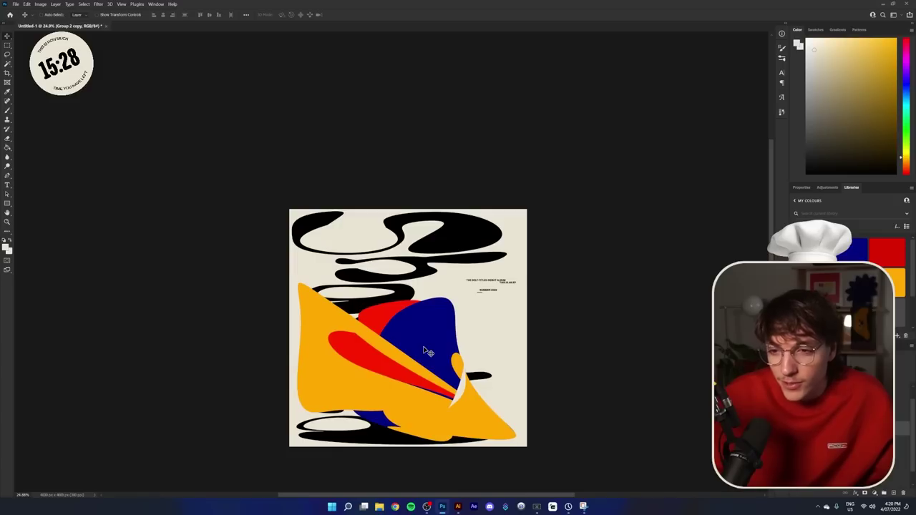
key("ctrl+t")
left_click_drag(518, 365, 522, 366)
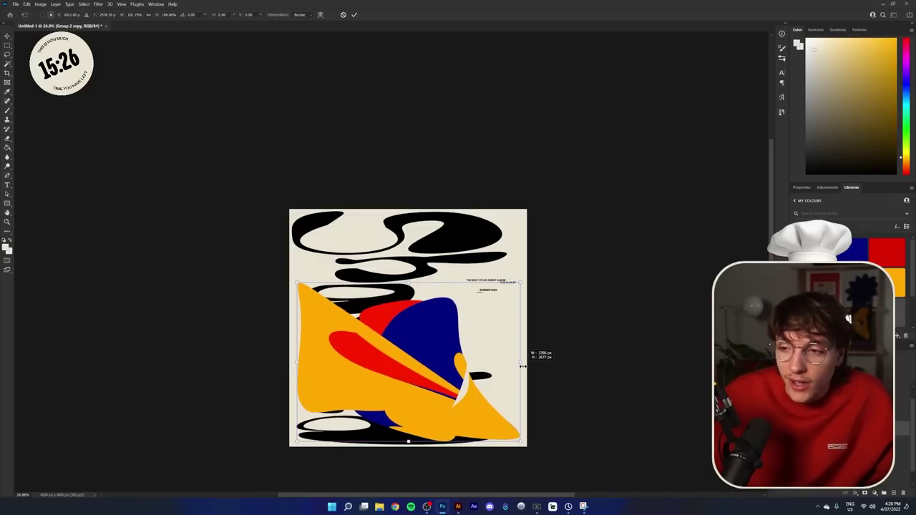
key("Return")
- Try out different layer blend modes on the warped colour shape over the lettering
left_click(815, 364)
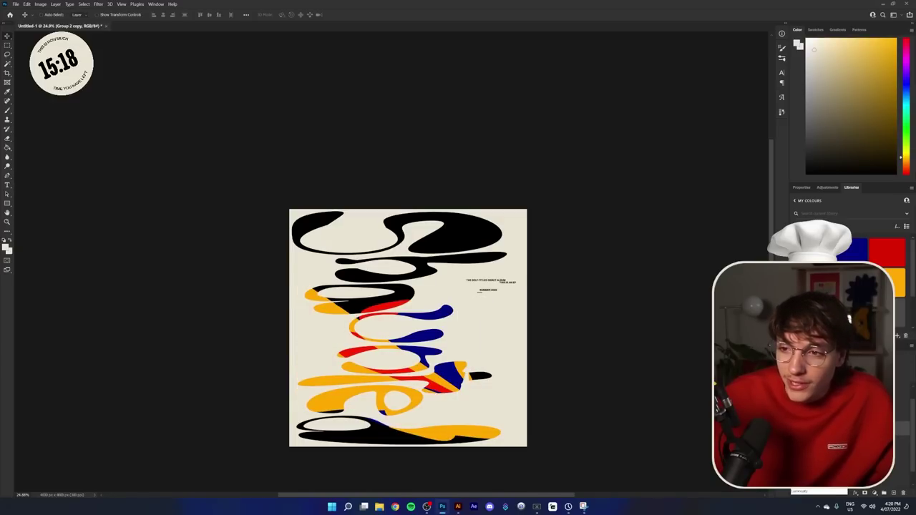
key("ctrl+z")
key("ctrl+z")
key("ctrl+z")
key("ctrl+z")
key("ctrl+z")
key("ctrl+z")
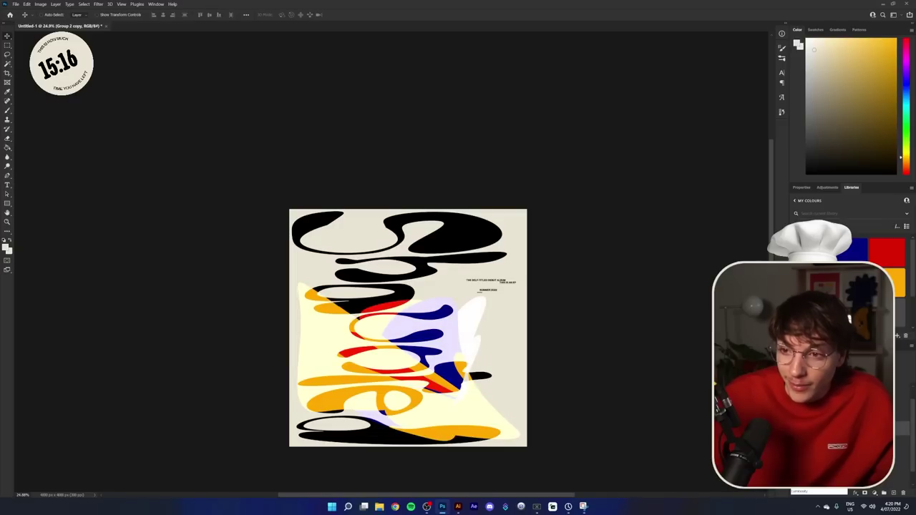
key("ctrl+z")
key("ctrl+z")
key("ctrl+z")
key("ctrl+z")
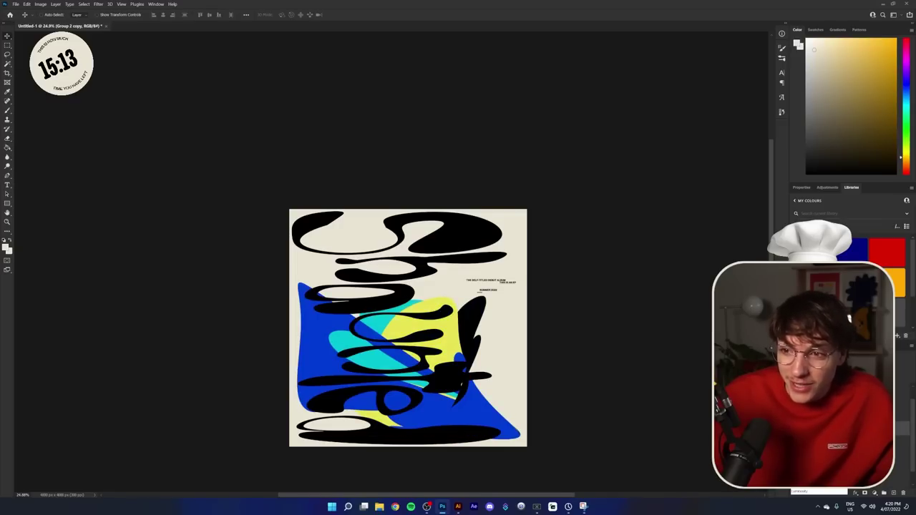
key("ctrl+z")
key("ctrl+z")
key("ctrl+z")
left_click(816, 492)
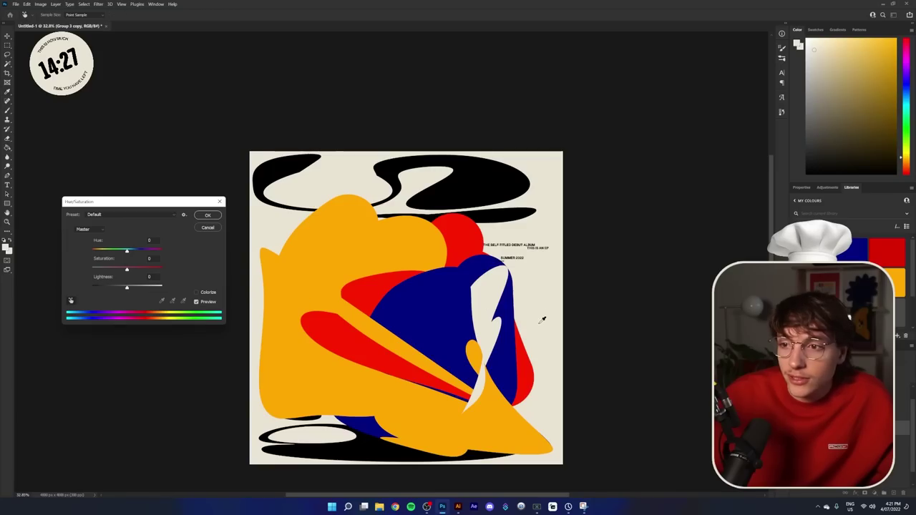
- Shift the hue of the artwork's blue areas to teal green with Hue/Saturation
left_click(445, 316)
left_click_drag(127, 254, 108, 253)
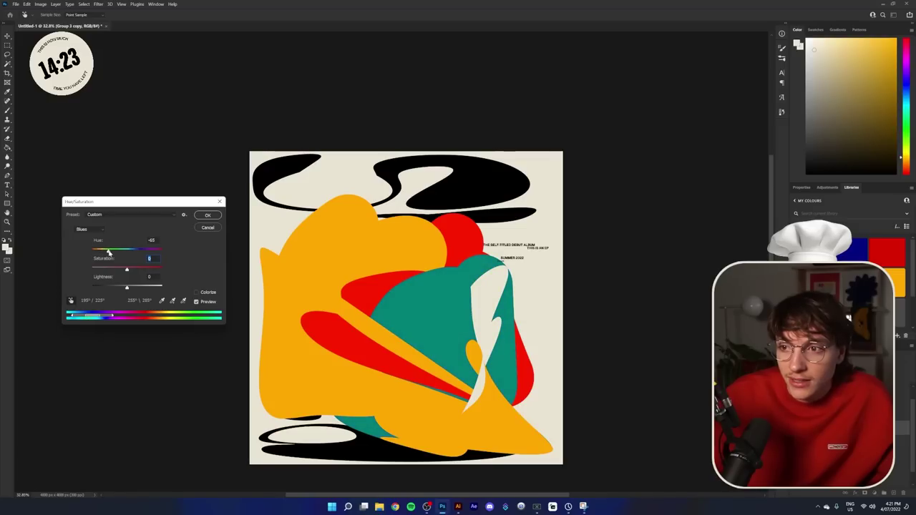
left_click(206, 216)
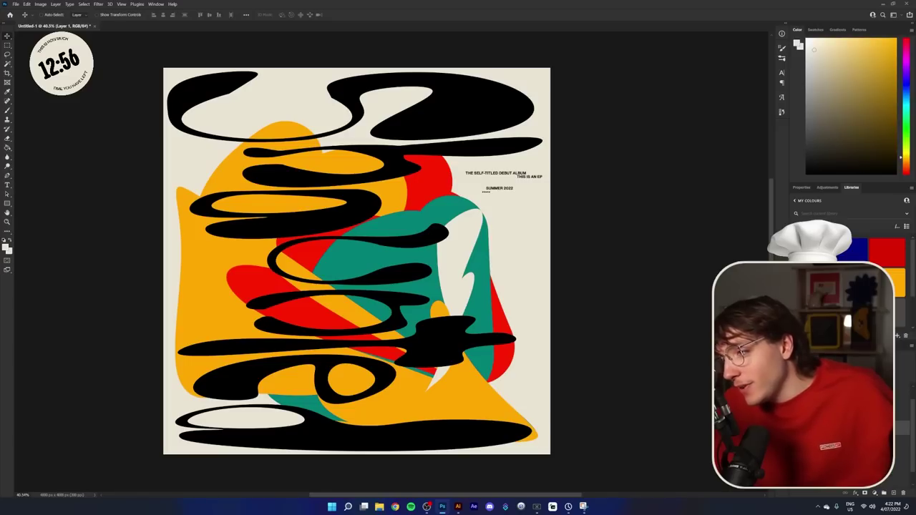
- Hide the black lettering and select the four red areas of the colour shape with the Magic Wand
key("ctrl+comma")
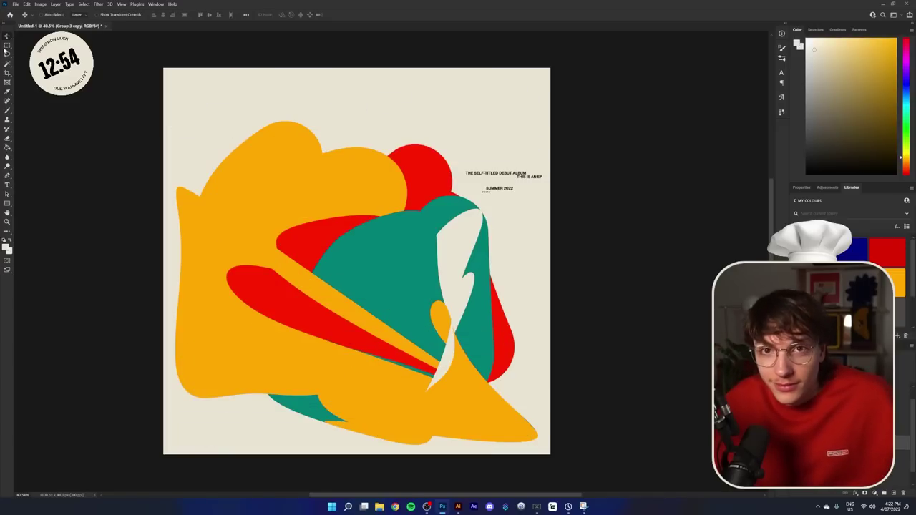
left_click(7, 65)
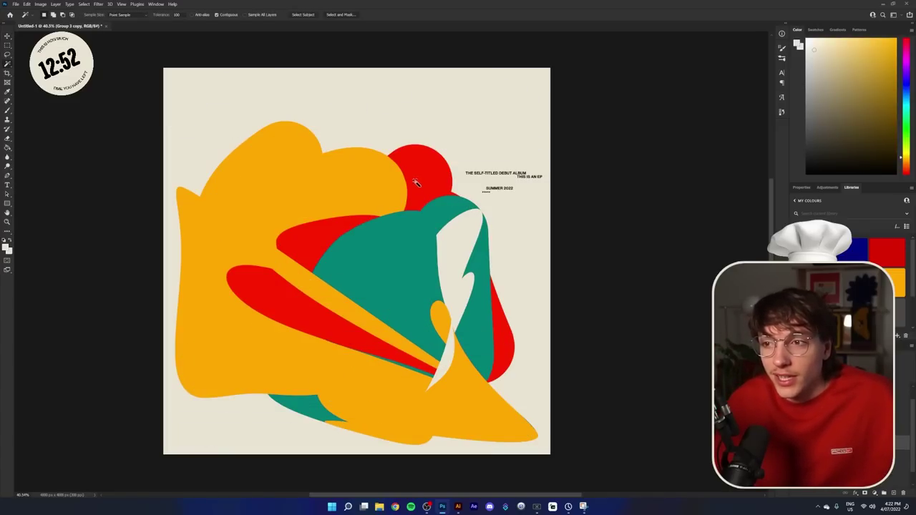
left_click(414, 180)
left_click(499, 316, "shift")
left_click(321, 231, "shift")
left_click(306, 310, "shift")
- Show the black lettering again, delete its parts inside the selected red areas and clear the selection
left_click(796, 412)
left_click(851, 413)
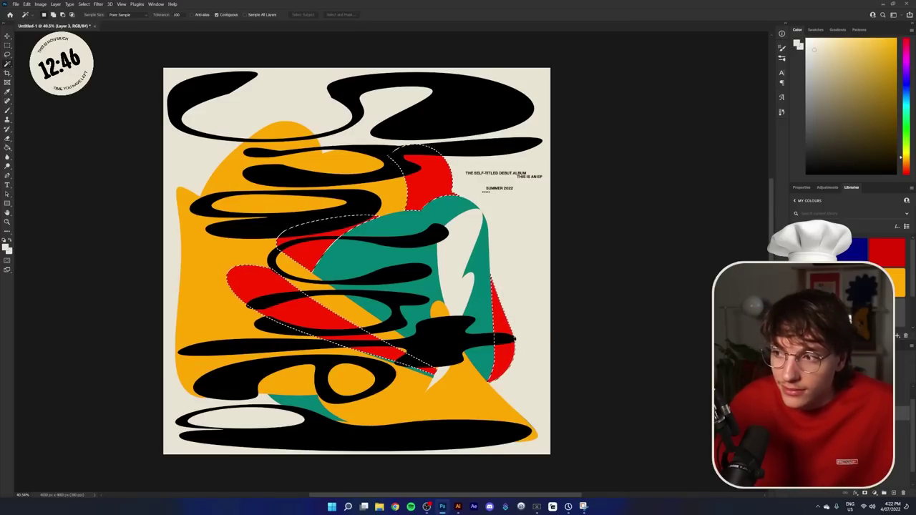
left_click(902, 427)
key("Delete")
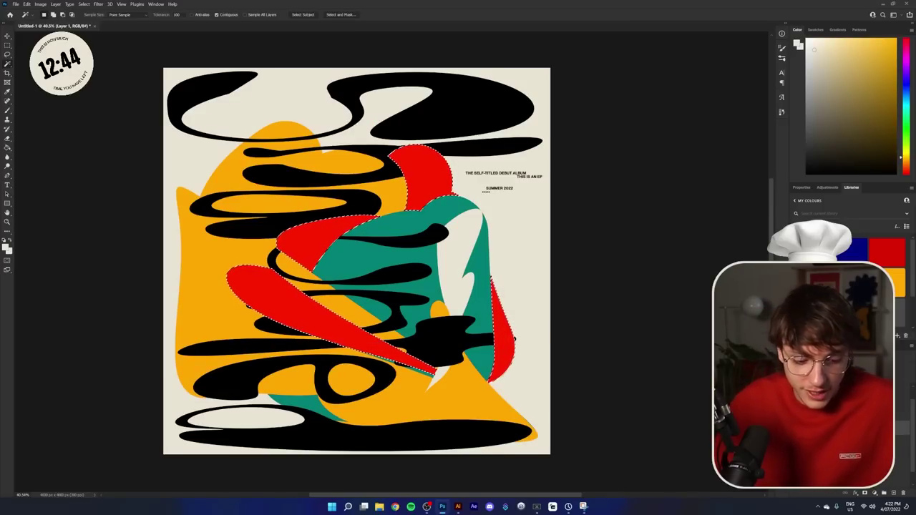
key("ctrl+d")
scroll(468, 329, "down", 8)
scroll(469, 331, "up", 8)
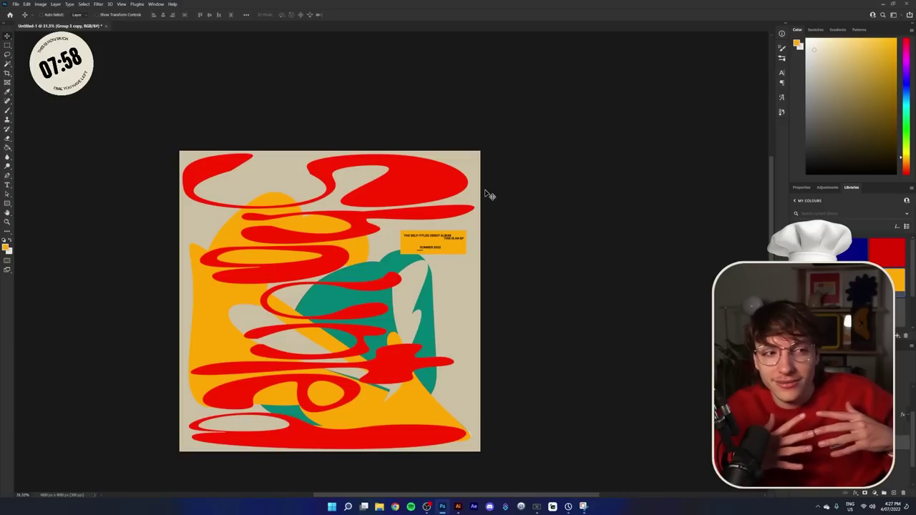
- Compare the small text block with and without its orange backing box, and try shifting the text slightly
scroll(442, 234, "up", 6)
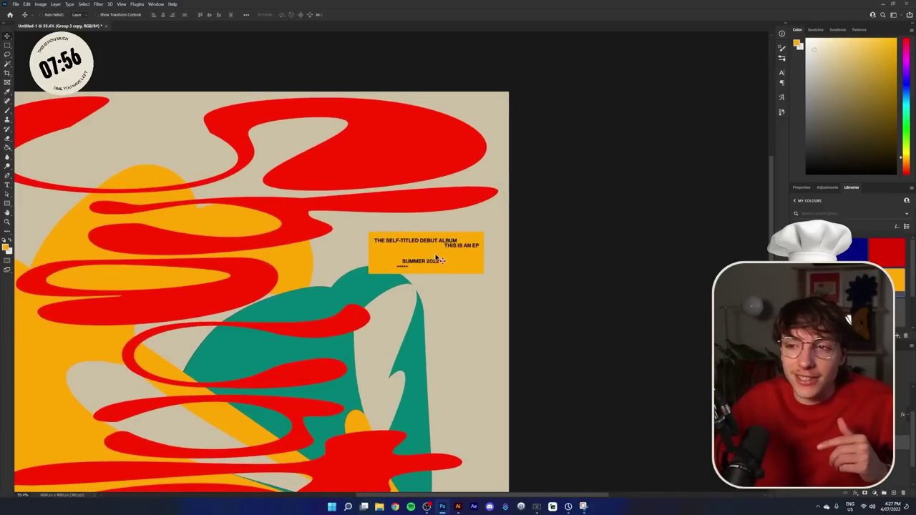
scroll(432, 260, "up", 1)
scroll(492, 271, "down", 6)
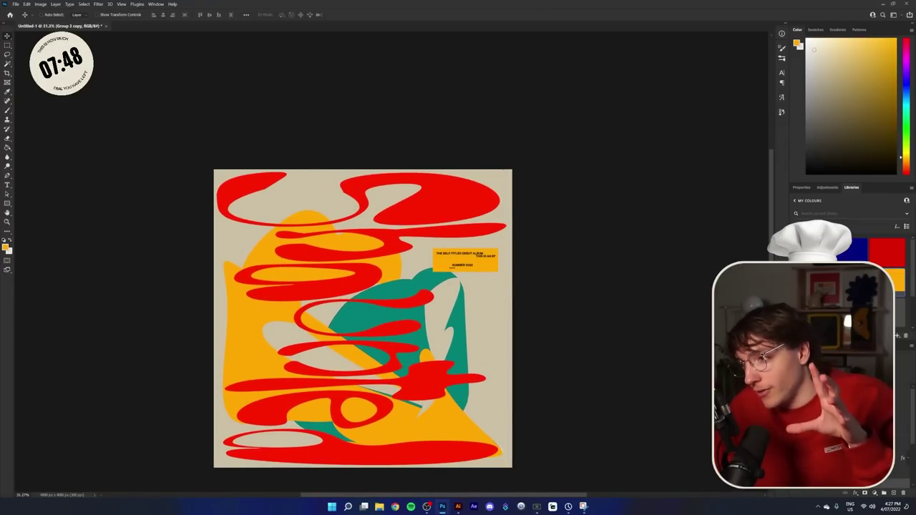
key("ctrl+z")
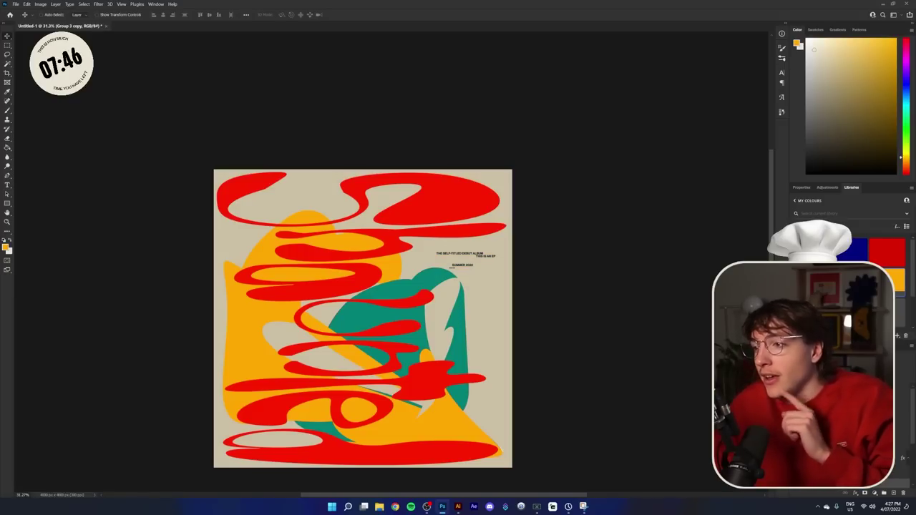
left_click_drag(500, 274, 506, 270)
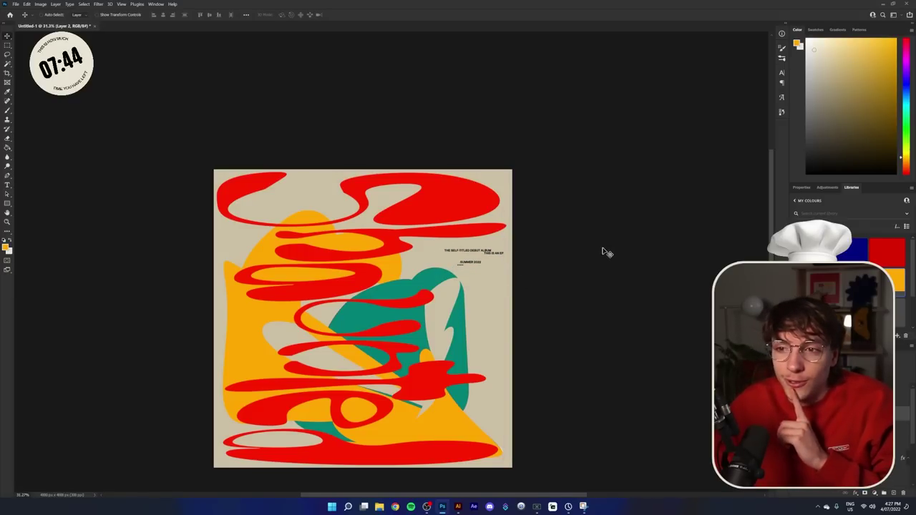
scroll(533, 313, "down", 3)
scroll(532, 314, "up", 3)
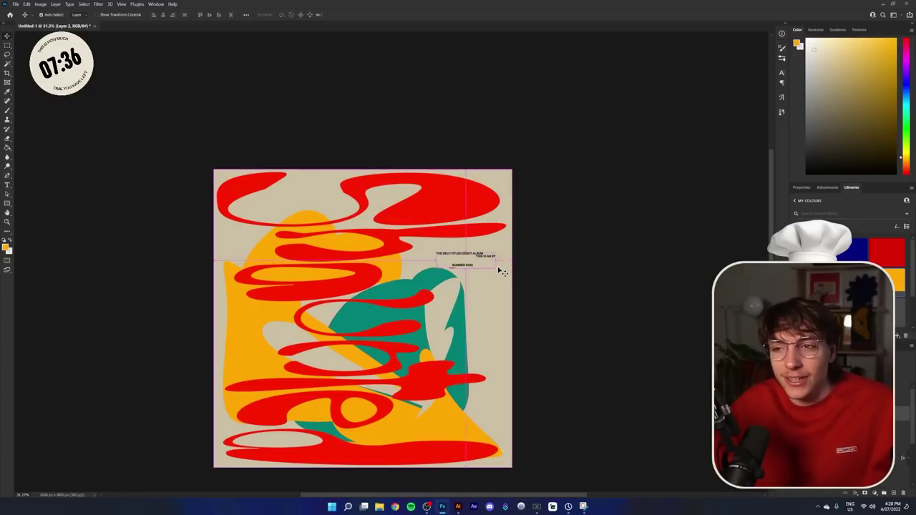
key("ctrl+]")
scroll(544, 264, "down", 3)
scroll(546, 266, "up", 1)
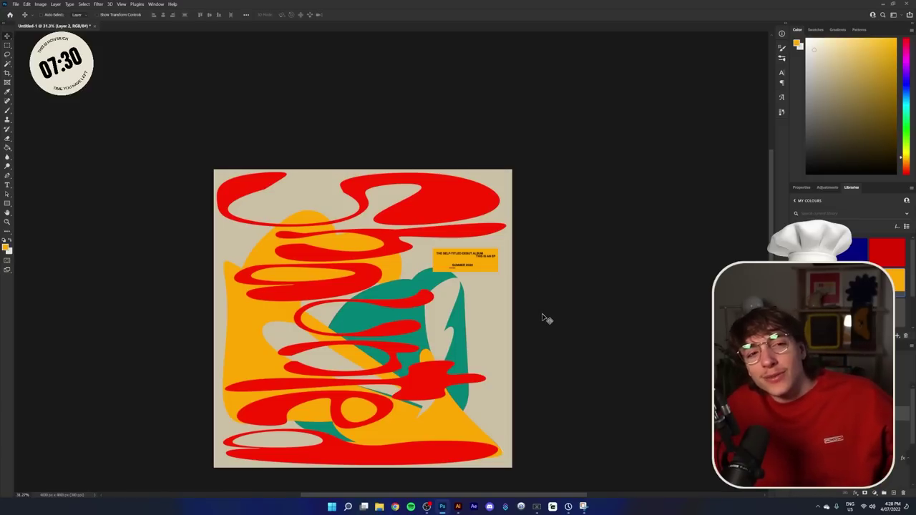
- Examine the red lettering, background shapes and orange text label together at different magnifications
scroll(544, 311, "up", 1)
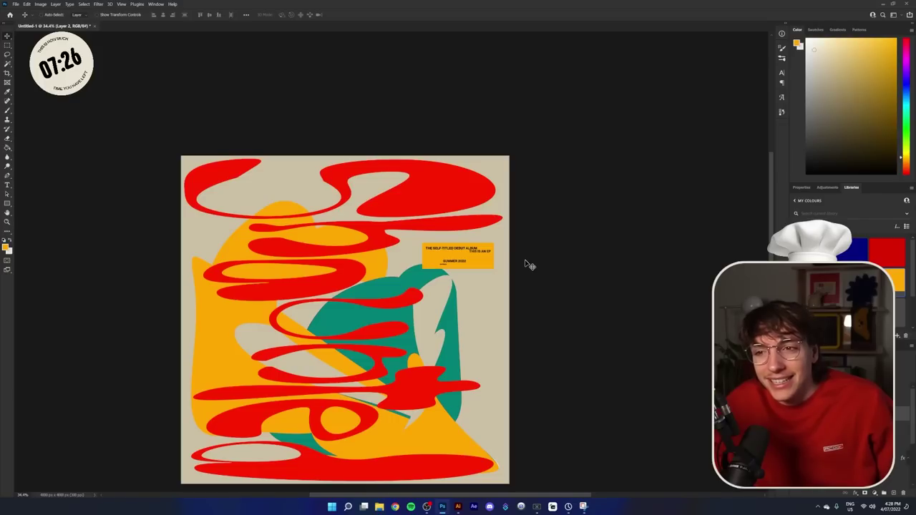
scroll(526, 262, "down", 5)
scroll(544, 344, "up", 4)
scroll(537, 336, "down", 3)
scroll(506, 270, "up", 3)
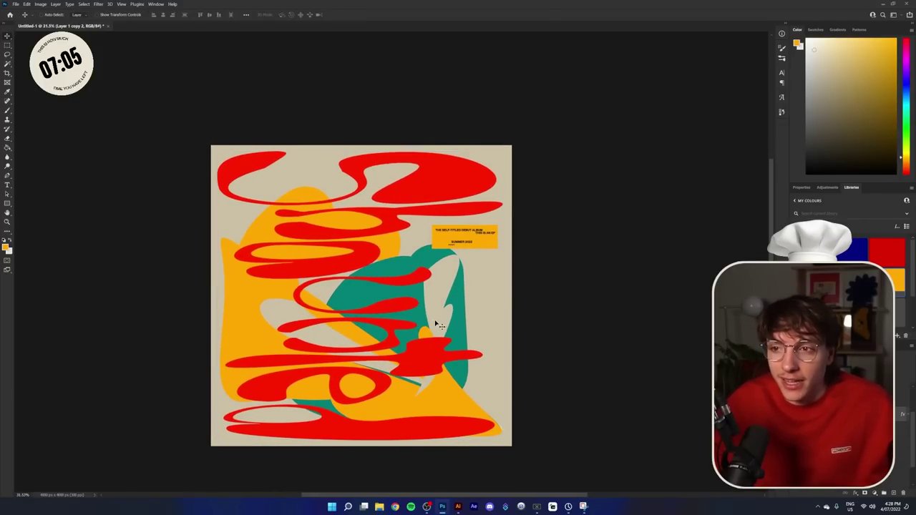
scroll(440, 325, "down", 2)
scroll(443, 322, "up", 3)
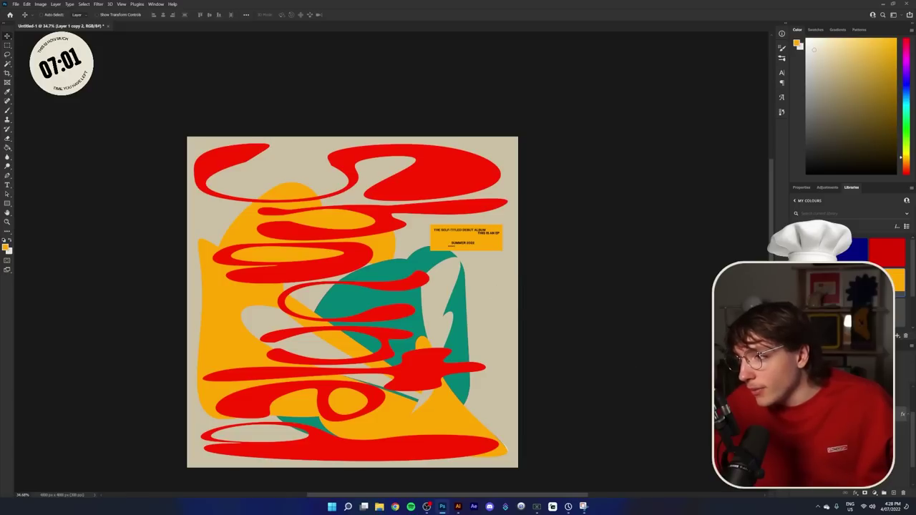
left_click(844, 427)
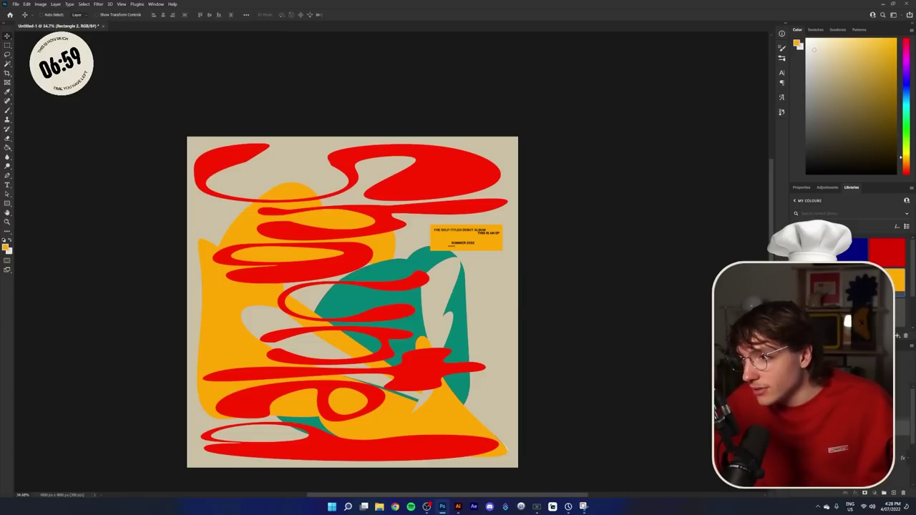
left_click_drag(519, 250, 518, 281)
key("ctrl+z")
- Switch to Illustrator and examine the small text block beside the Shaunted lettering
left_click(458, 507)
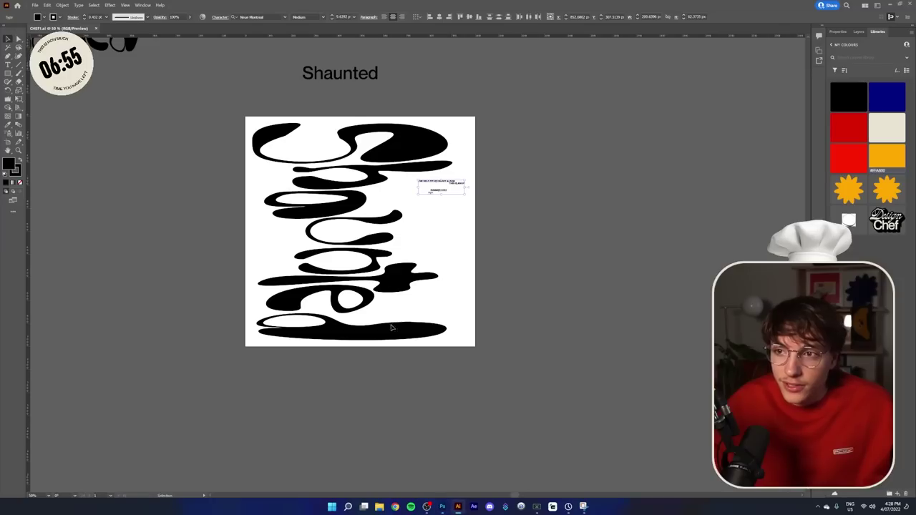
scroll(389, 312, "down", 2)
scroll(427, 223, "up", 5)
scroll(383, 372, "down", 5)
scroll(356, 431, "up", 5)
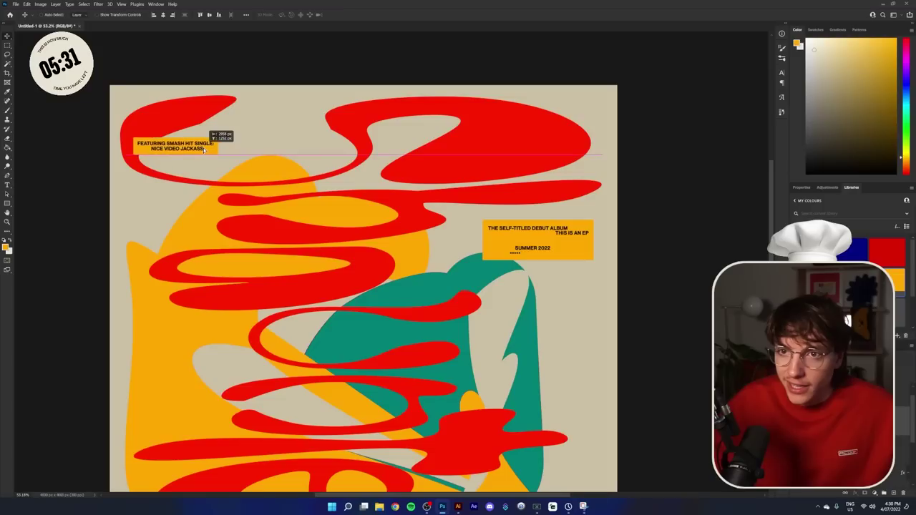
- Move the "FEATURING SMASH HIT SINGLE: NICE VIDEO JACKASS" label onto the green shape and place a copy of its orange box at the shape's lower right
left_click_drag(204, 148, 545, 333)
scroll(562, 317, "down", 3)
scroll(551, 305, "up", 2)
left_click_drag(632, 360, 525, 348)
scroll(601, 352, "down", 1)
scroll(601, 351, "up", 1)
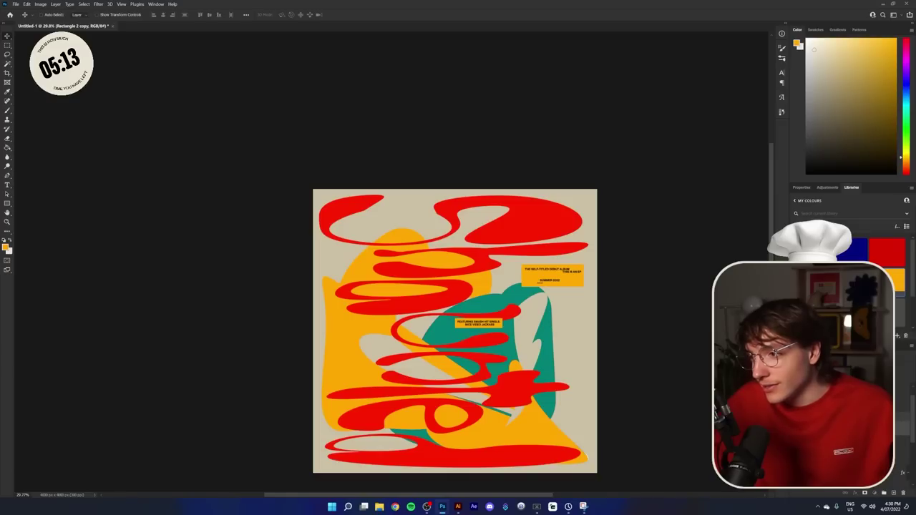
mouse_move(619, 371)
left_mouse_down()
mouse_move(615, 364)
mouse_move(634, 376)
mouse_move(636, 368)
mouse_move(629, 380)
left_mouse_up()
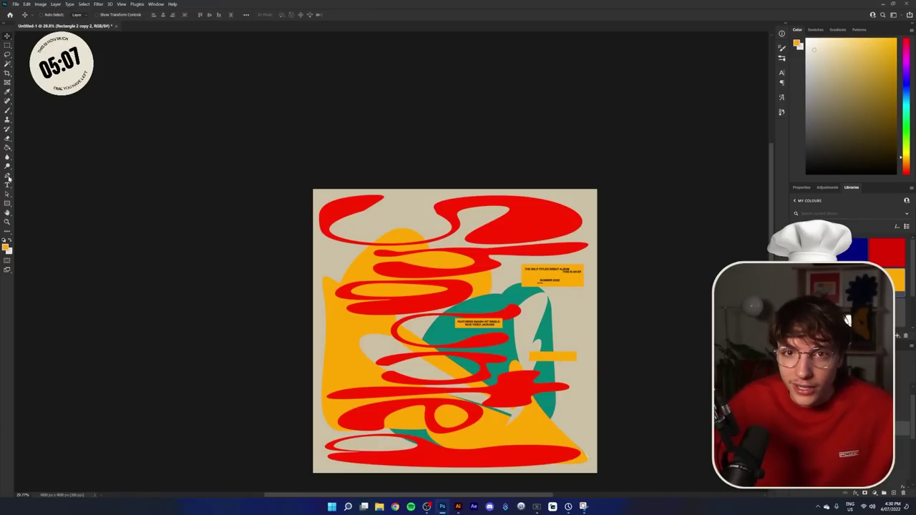
- Draw a small circle about 78 px wide above the empty orange box and reset the drawing colours to default black and white
left_click(7, 203)
left_click(29, 211)
scroll(492, 341, "up", 9)
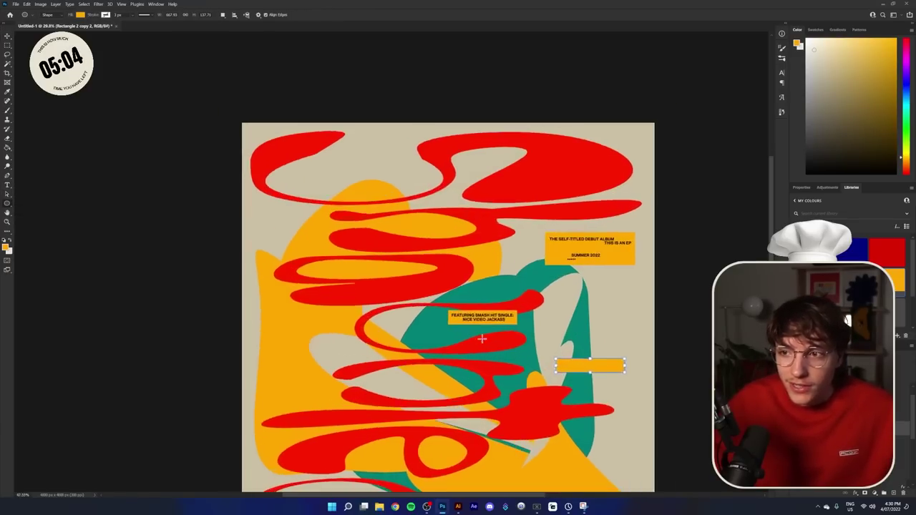
scroll(633, 373, "up", 3)
left_click_drag(524, 311, 510, 297)
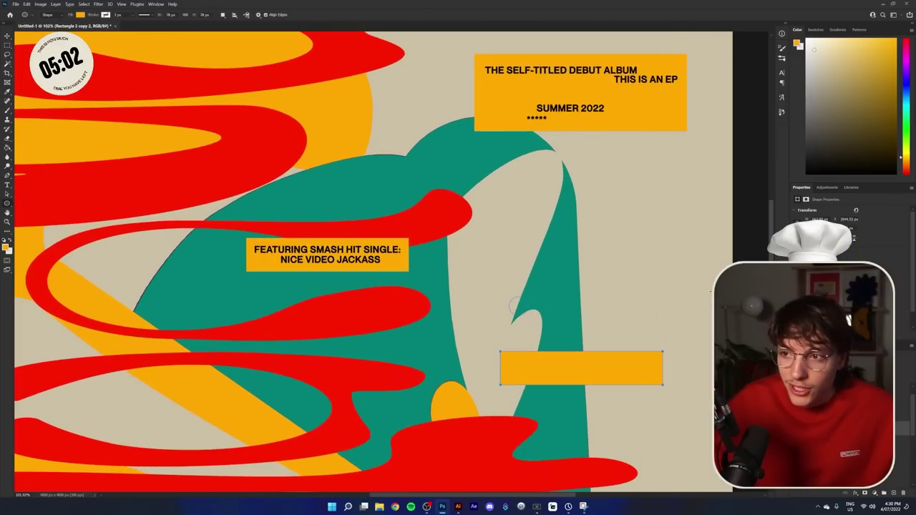
left_click(849, 188)
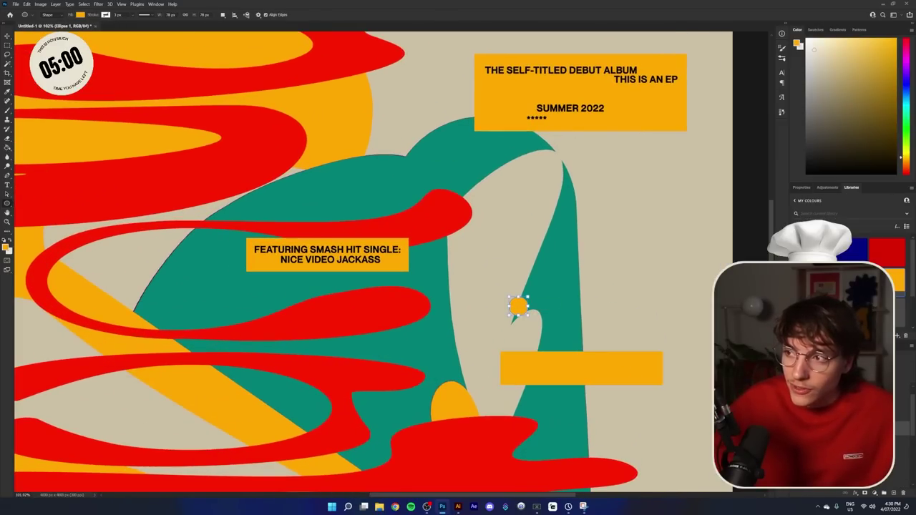
key("d")
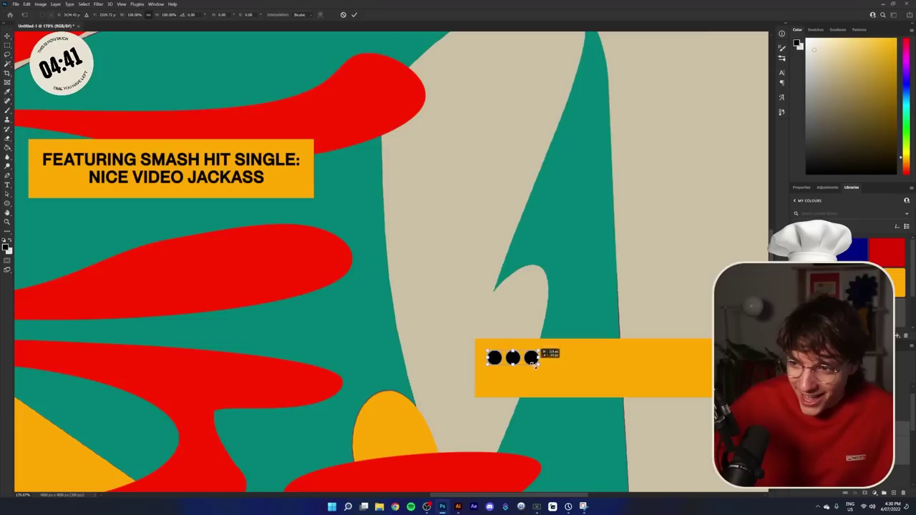
- Scale down the row of three black dots inside the empty orange box
left_click_drag(536, 360, 521, 365)
key("Return")
key("ctrl+0")
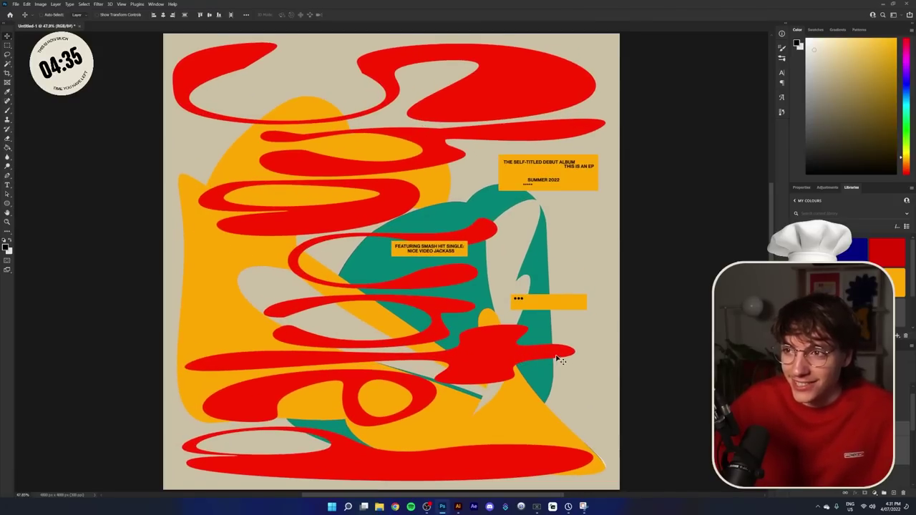
- Move the three dots to the orange box's lower-right corner and reshape the box into a taller, narrower rectangle
left_click_drag(612, 356, 612, 360)
key("Down")
key("Down")
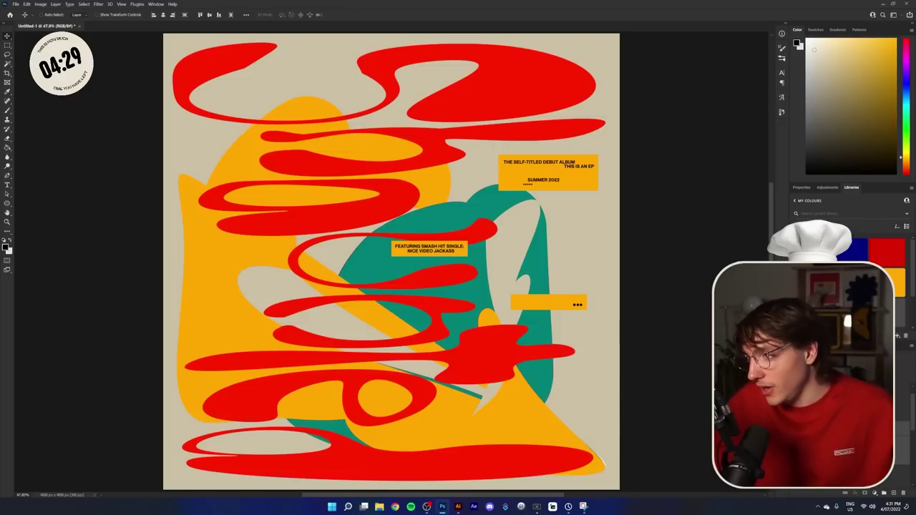
key("ctrl+t")
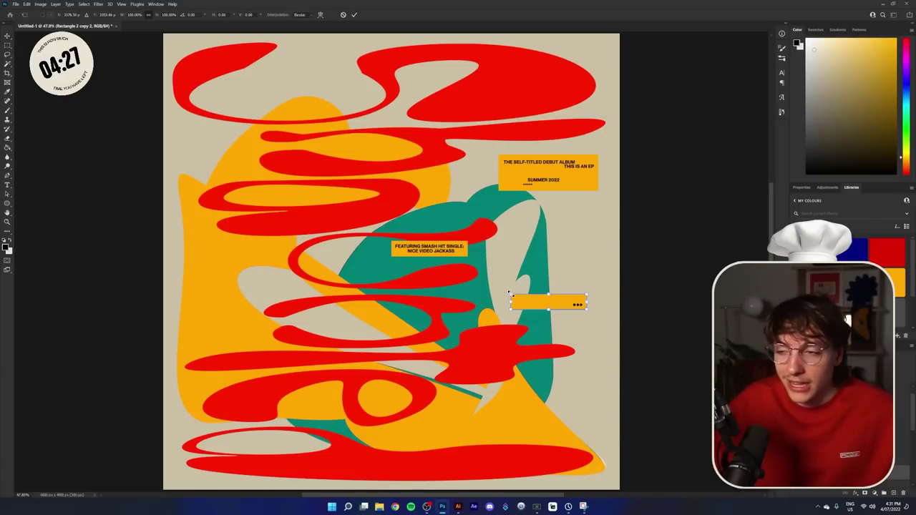
left_click_drag(510, 293, 545, 276)
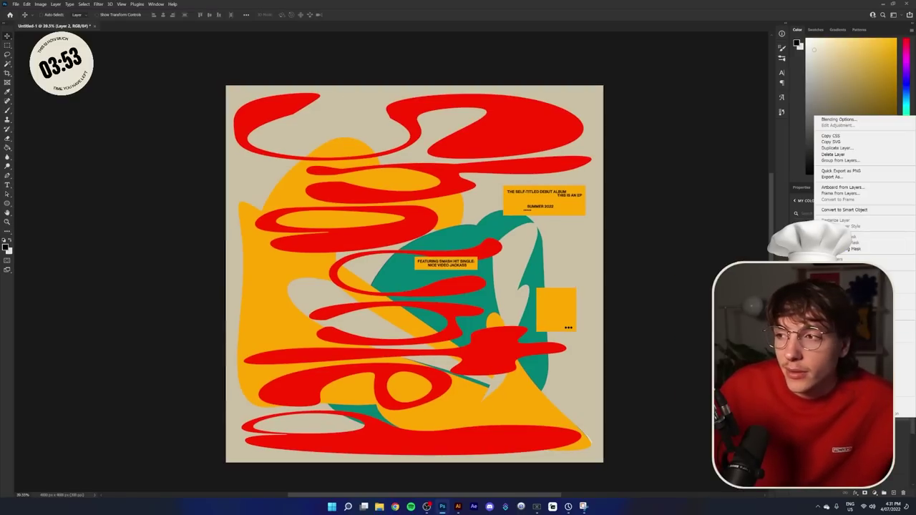
- Shift the artwork's hue slightly towards red with a Hue/Saturation adjustment
left_click(858, 331)
left_click(40, 4)
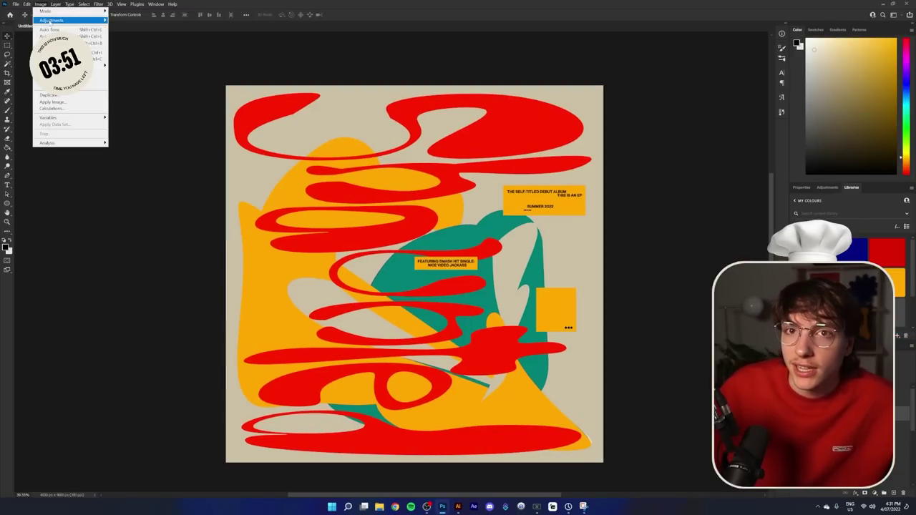
mouse_move(68, 20)
left_click(136, 57)
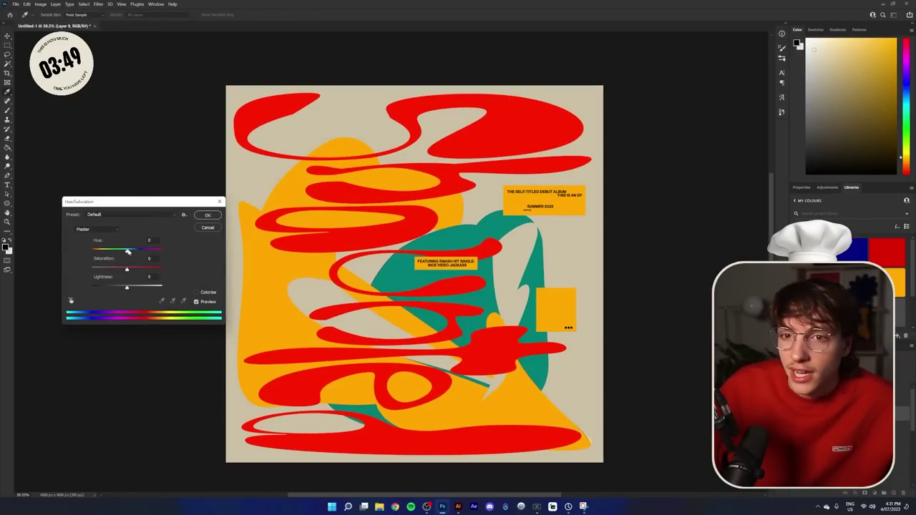
mouse_move(128, 252)
left_mouse_down()
mouse_move(119, 254)
mouse_move(143, 256)
mouse_move(125, 255)
left_mouse_up()
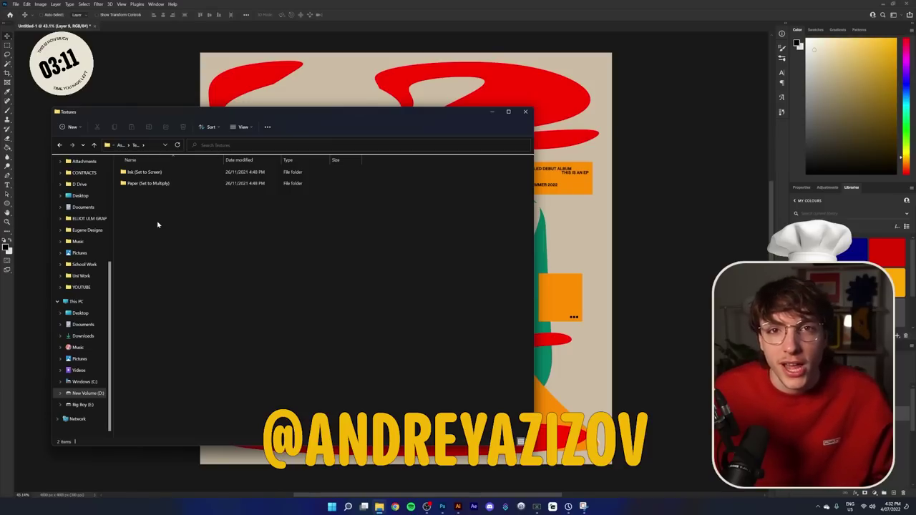
- Place the Ivory_Newspaper texture from the Paper folder, enlarge it to cover the canvas and blend it into the artwork
double_click(145, 184)
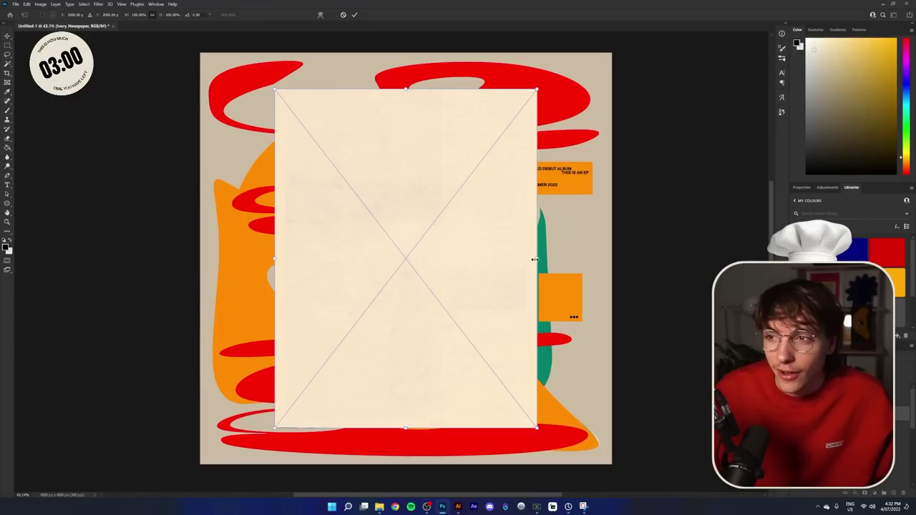
left_click_drag(535, 259, 623, 257)
key("Return")
key("alt+shift+m")
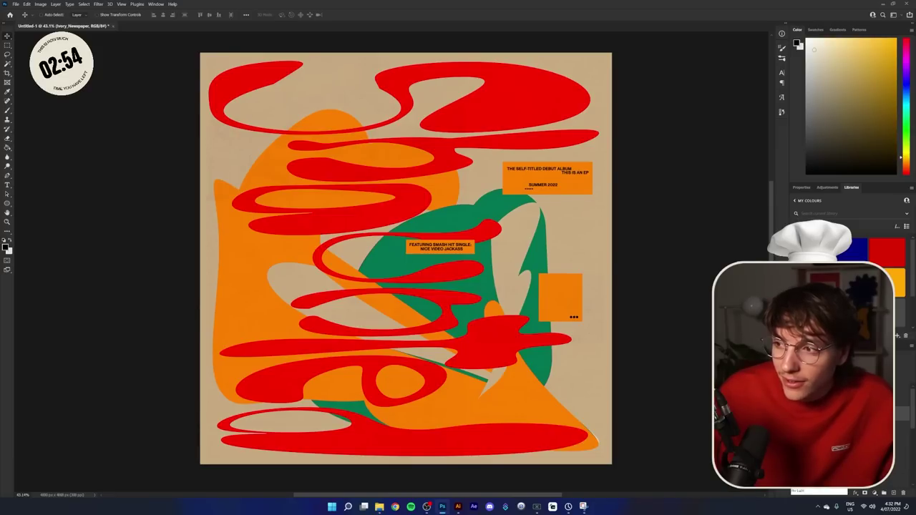
key("shift+minus")
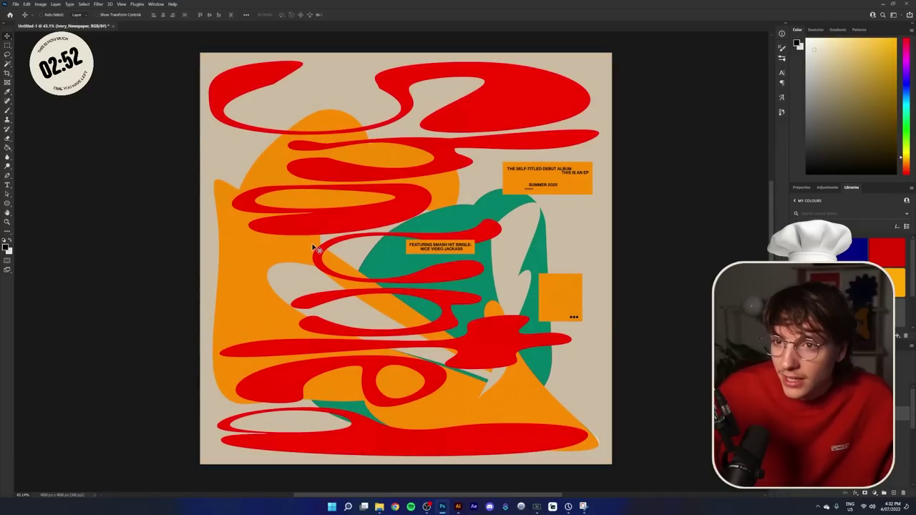
scroll(275, 239, "up", 8)
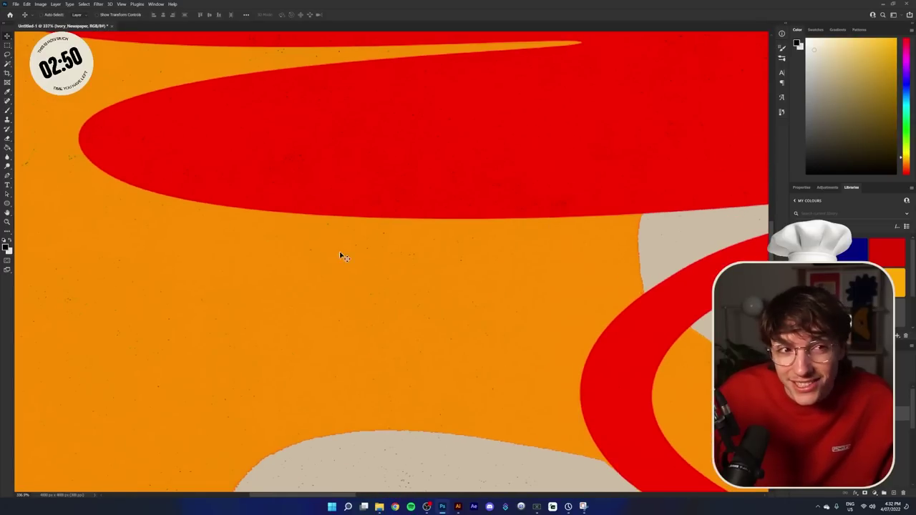
scroll(361, 265, "down", 10)
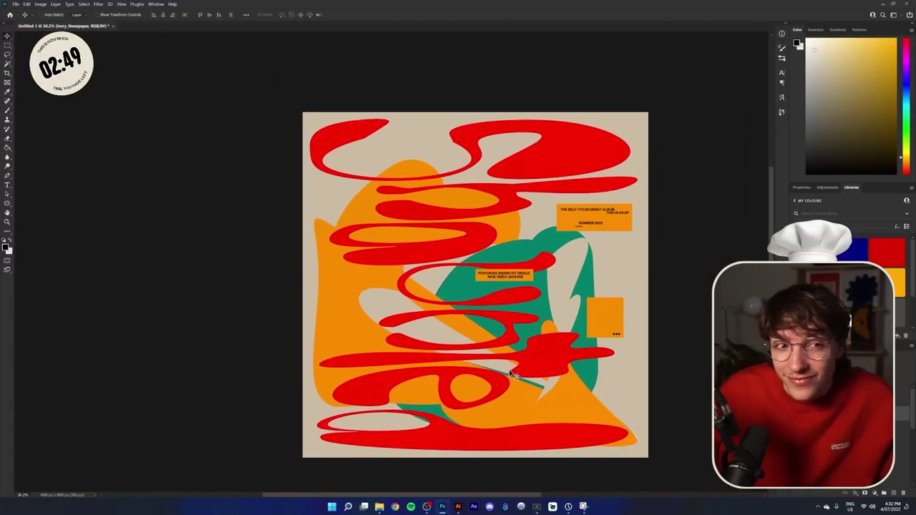
- Place the Vintage Magazine Ink 1 texture from the Ink folder across the whole canvas and blend it with Screen
left_click(379, 506)
left_click(125, 145)
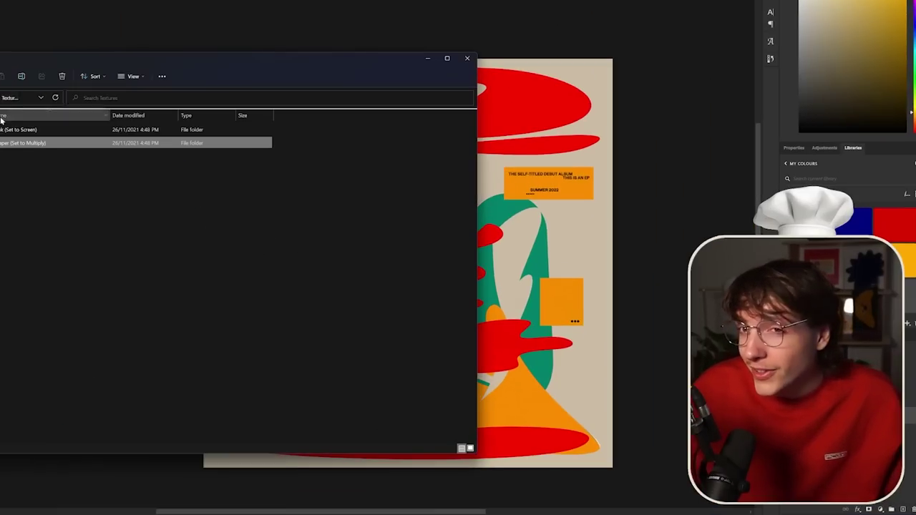
double_click(134, 169)
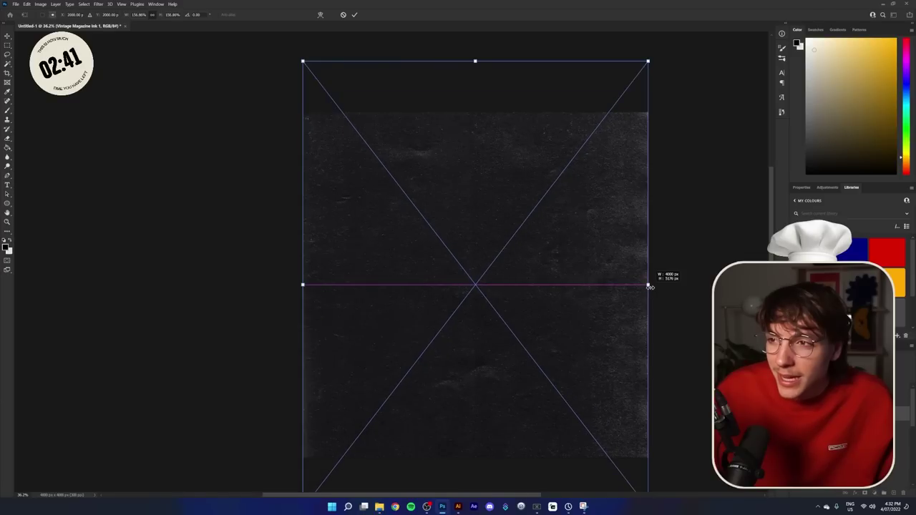
left_click_drag(649, 286, 657, 287)
key("Return")
key("alt+shift+s")
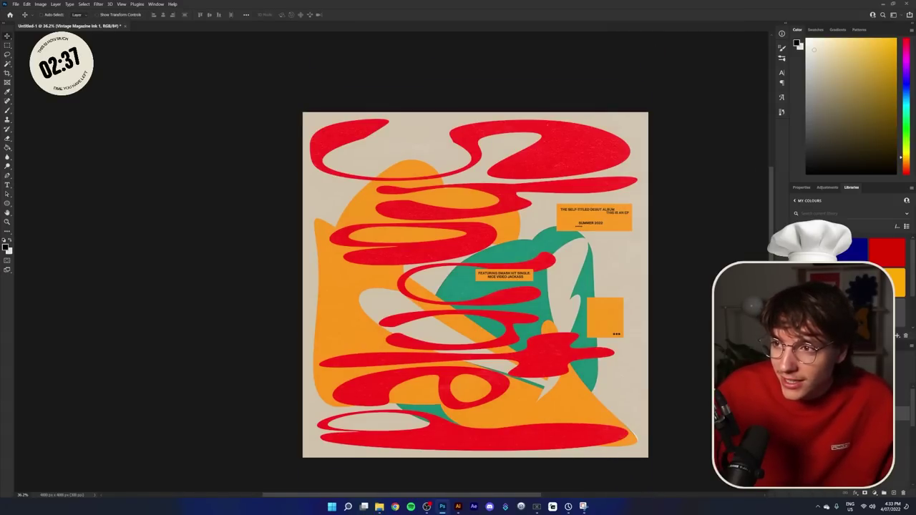
scroll(470, 296, "up", 10)
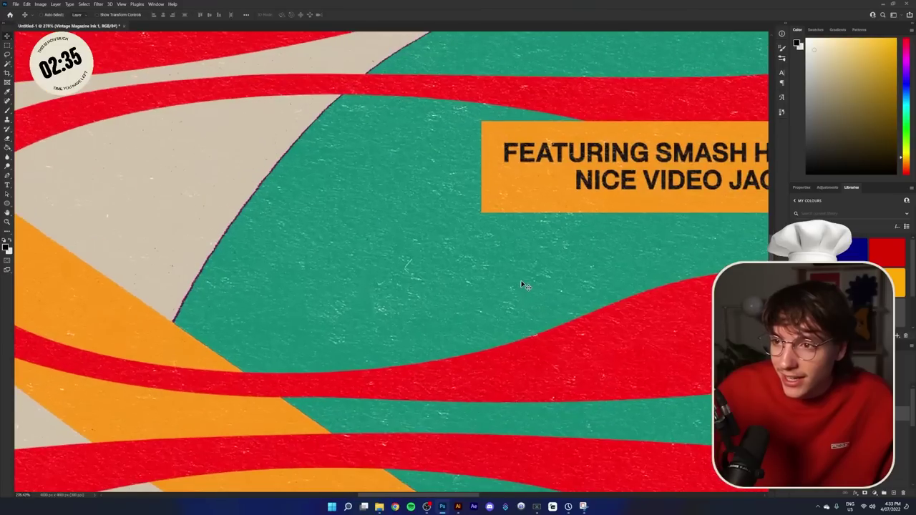
scroll(546, 319, "down", 3)
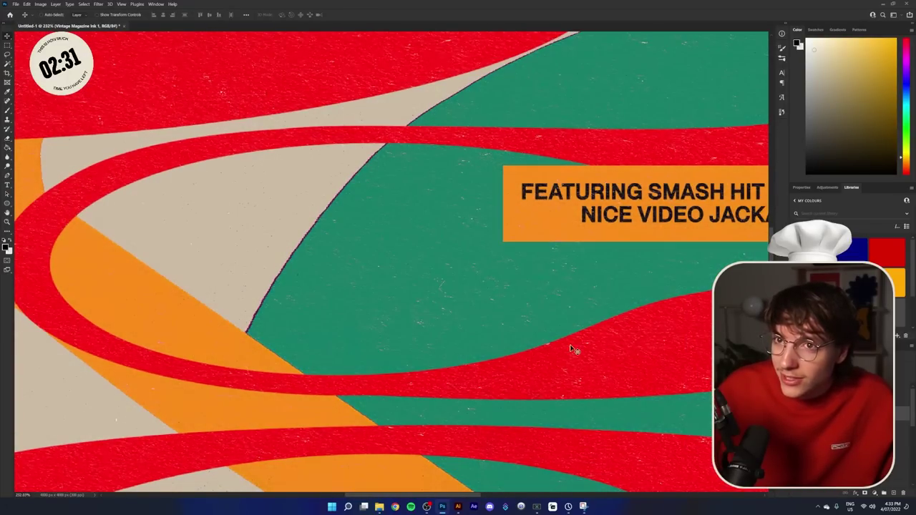
scroll(561, 352, "down", 10)
scroll(659, 444, "up", 3)
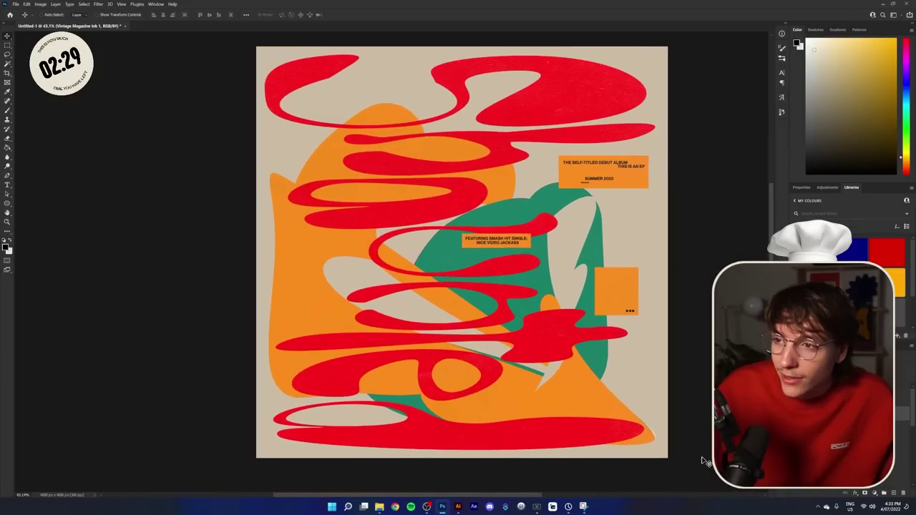
- Shift the textured artwork's hue to about +16 with Hue/Saturation so the orange shapes turn yellow
left_click(887, 428, "shift")
right_click(887, 427)
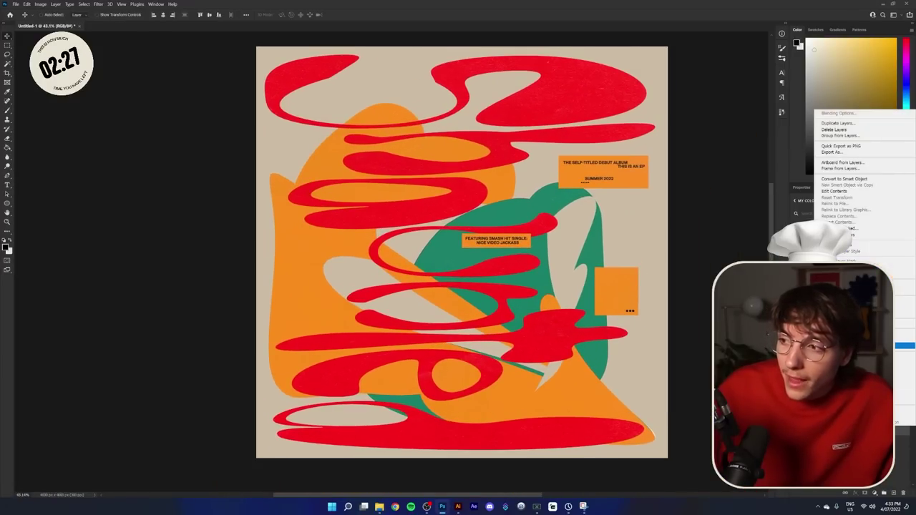
left_click(902, 334)
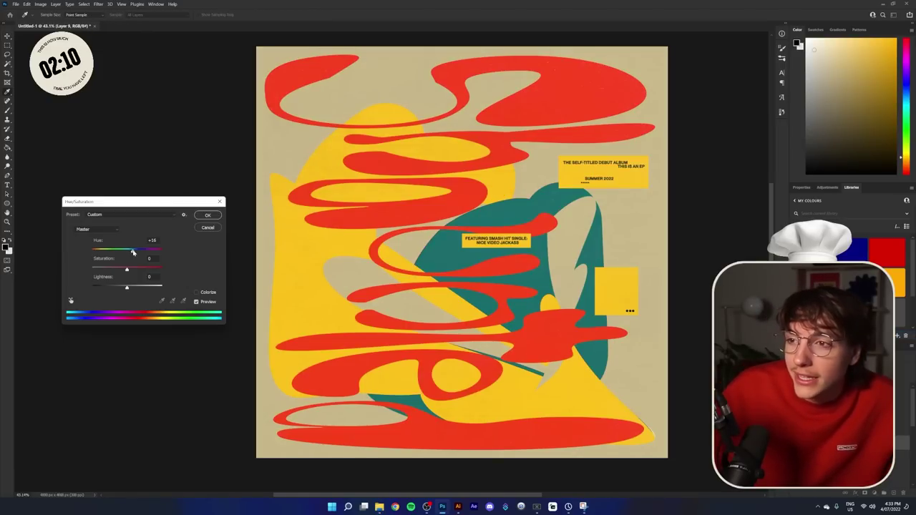
left_click_drag(132, 252, 134, 254)
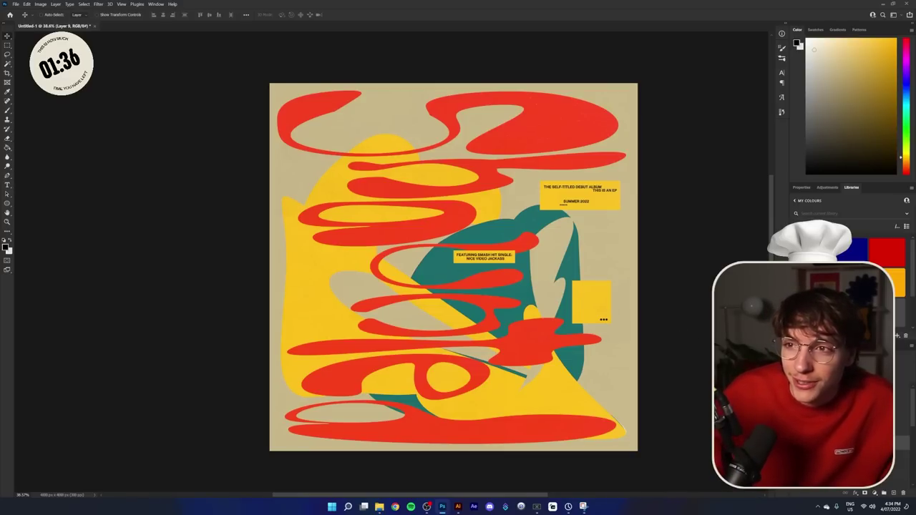
- Duplicate the artwork layer and darken the shadows of the filtered copy with Levels
key("ctrl+l")
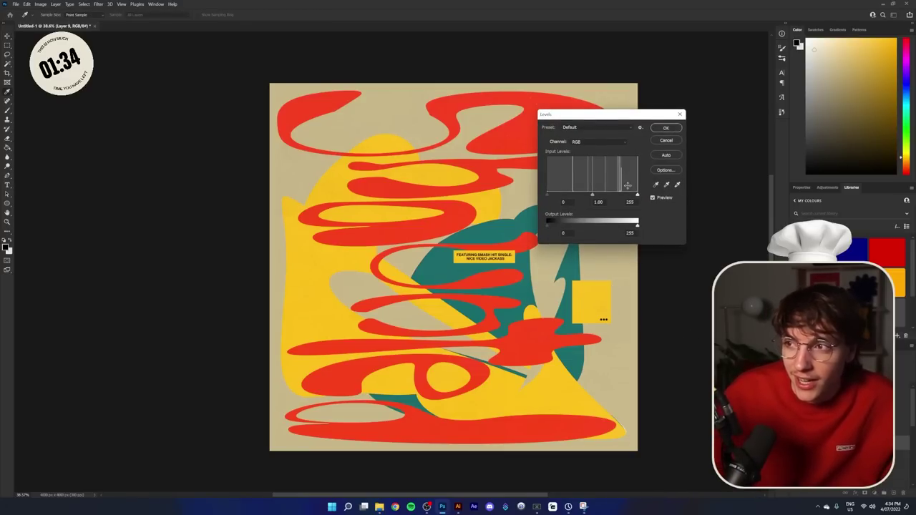
left_click(665, 140)
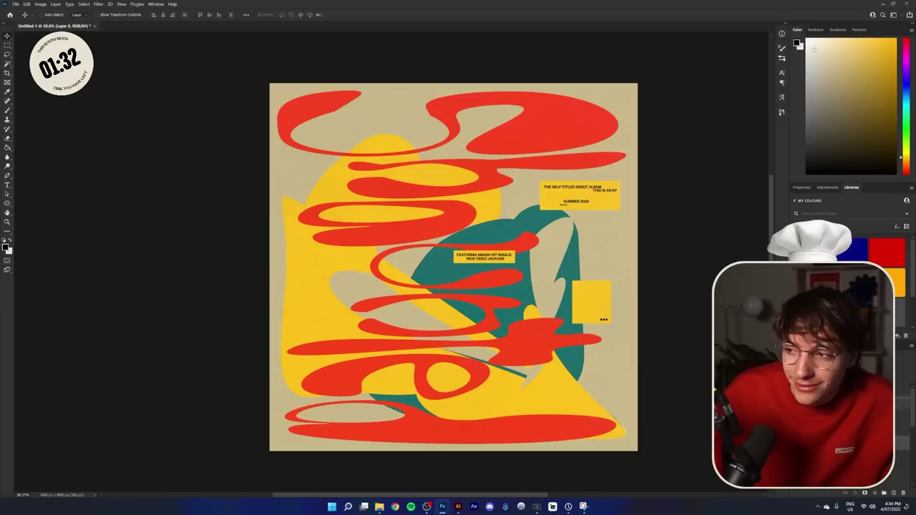
left_click(901, 402)
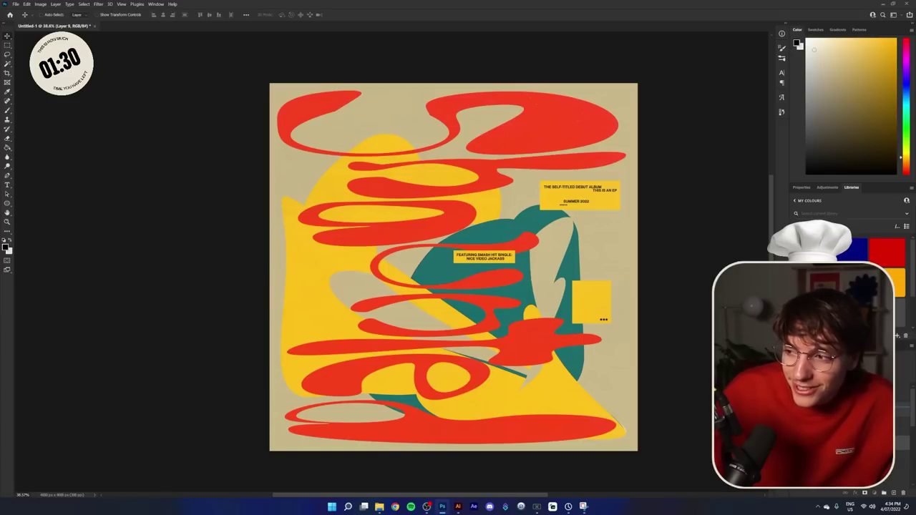
key("ctrl+j")
left_click(98, 3)
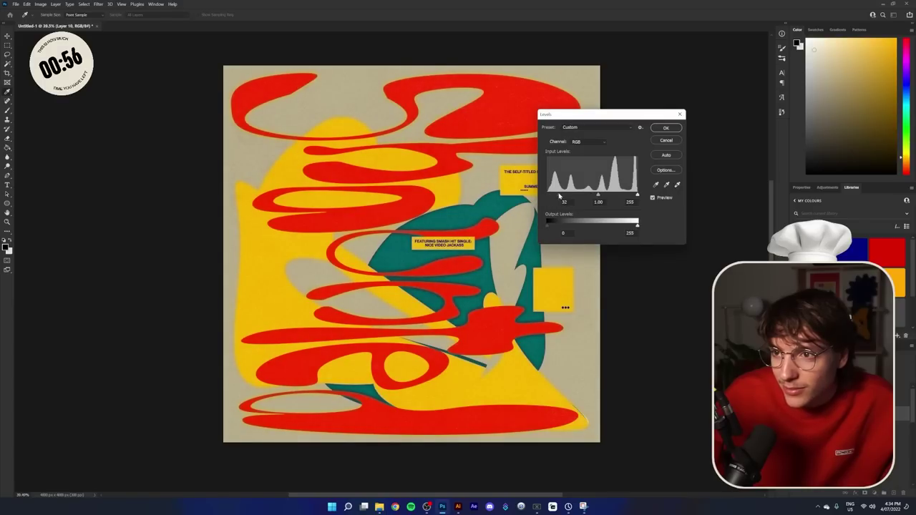
left_click_drag(559, 195, 554, 196)
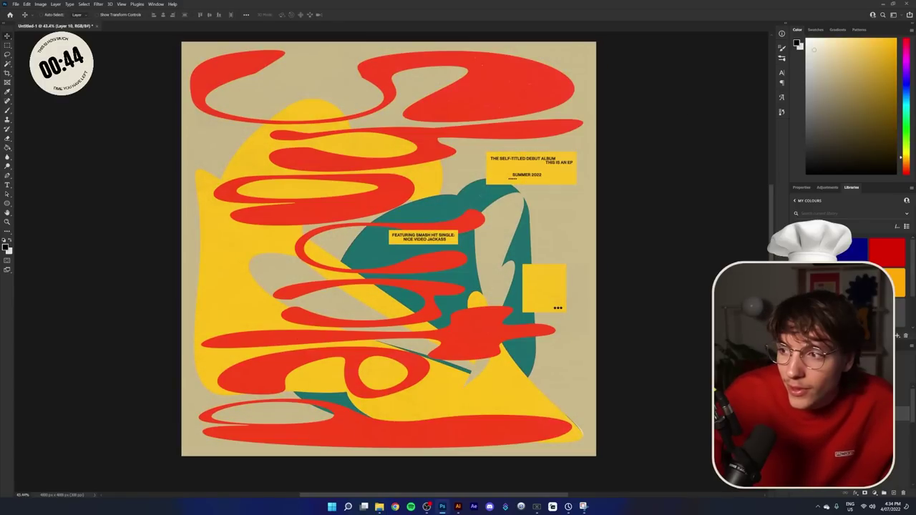
- Compare the artwork with and without the filtered copy and examine the whole cover at different magnifications
key("ctrl+comma")
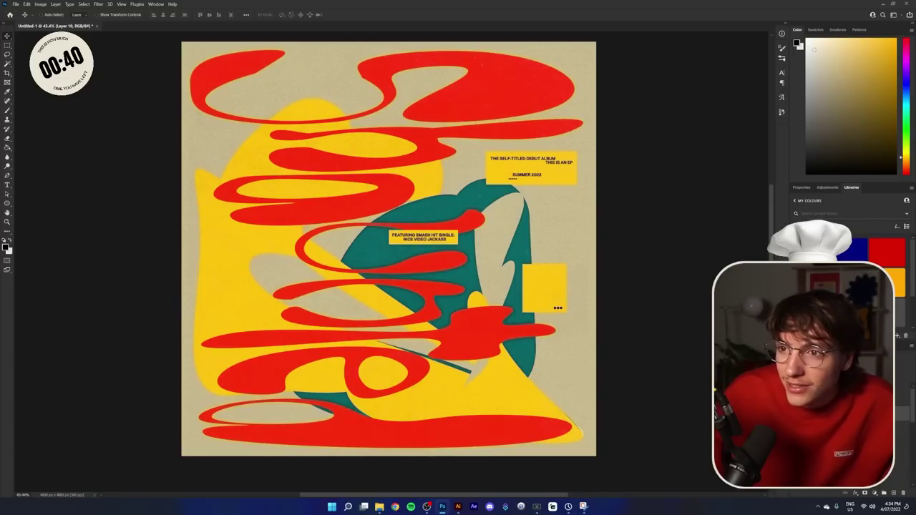
scroll(536, 361, "down", 7)
scroll(558, 358, "up", 6)
scroll(583, 357, "down", 2)
scroll(607, 289, "up", 1)
scroll(608, 288, "down", 1)
scroll(611, 290, "up", 1)
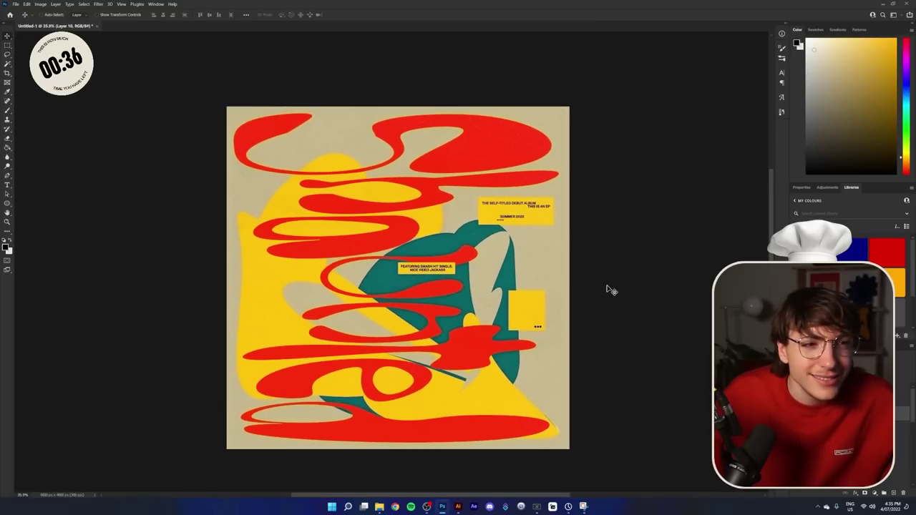
- Try a Hue/Saturation change on the filtered copy with hue +180 and reduced saturation and lightness
key("ctrl+u")
left_click_drag(127, 251, 164, 251)
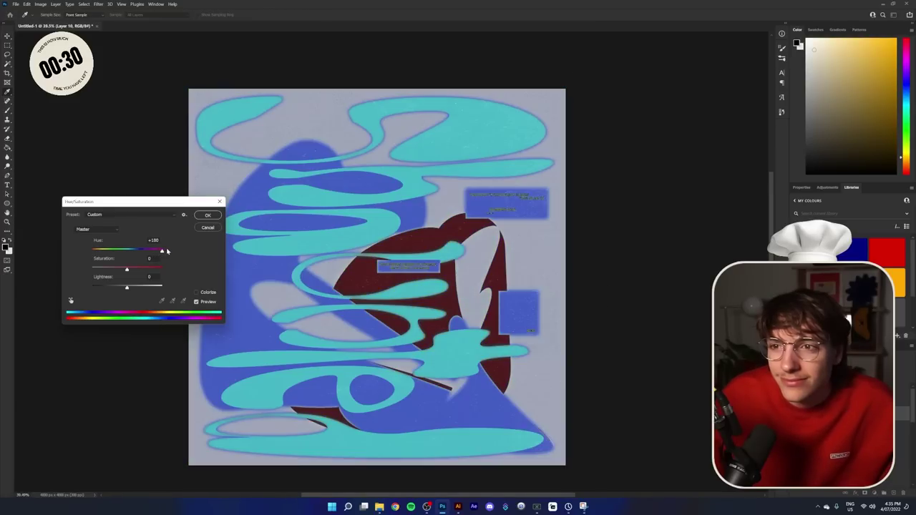
left_click_drag(127, 269, 87, 272)
left_click_drag(128, 286, 115, 287)
left_click(146, 64)
- Try a Brightness/Contrast adjustment on the cover with lower brightness and higher contrast
left_click(40, 4)
left_click(143, 20)
left_click_drag(645, 164, 692, 163)
left_click_drag(658, 146, 643, 145)
left_click(717, 153)
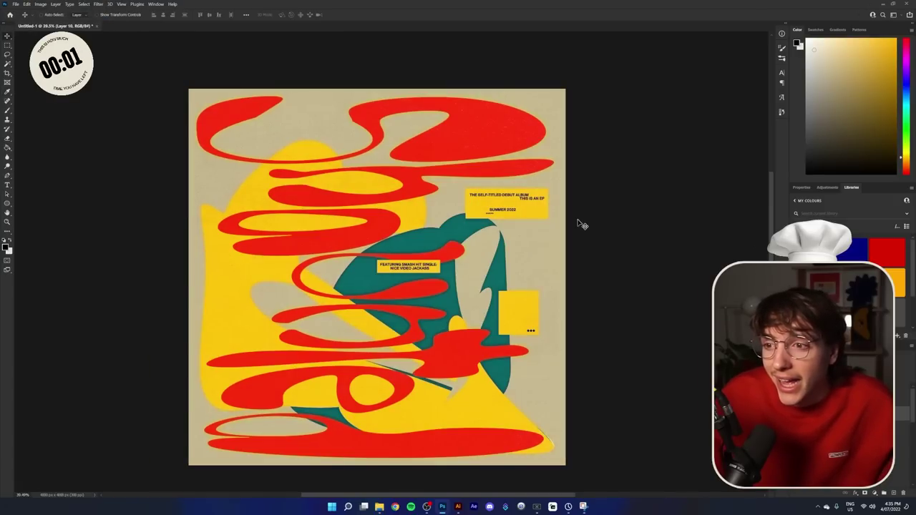